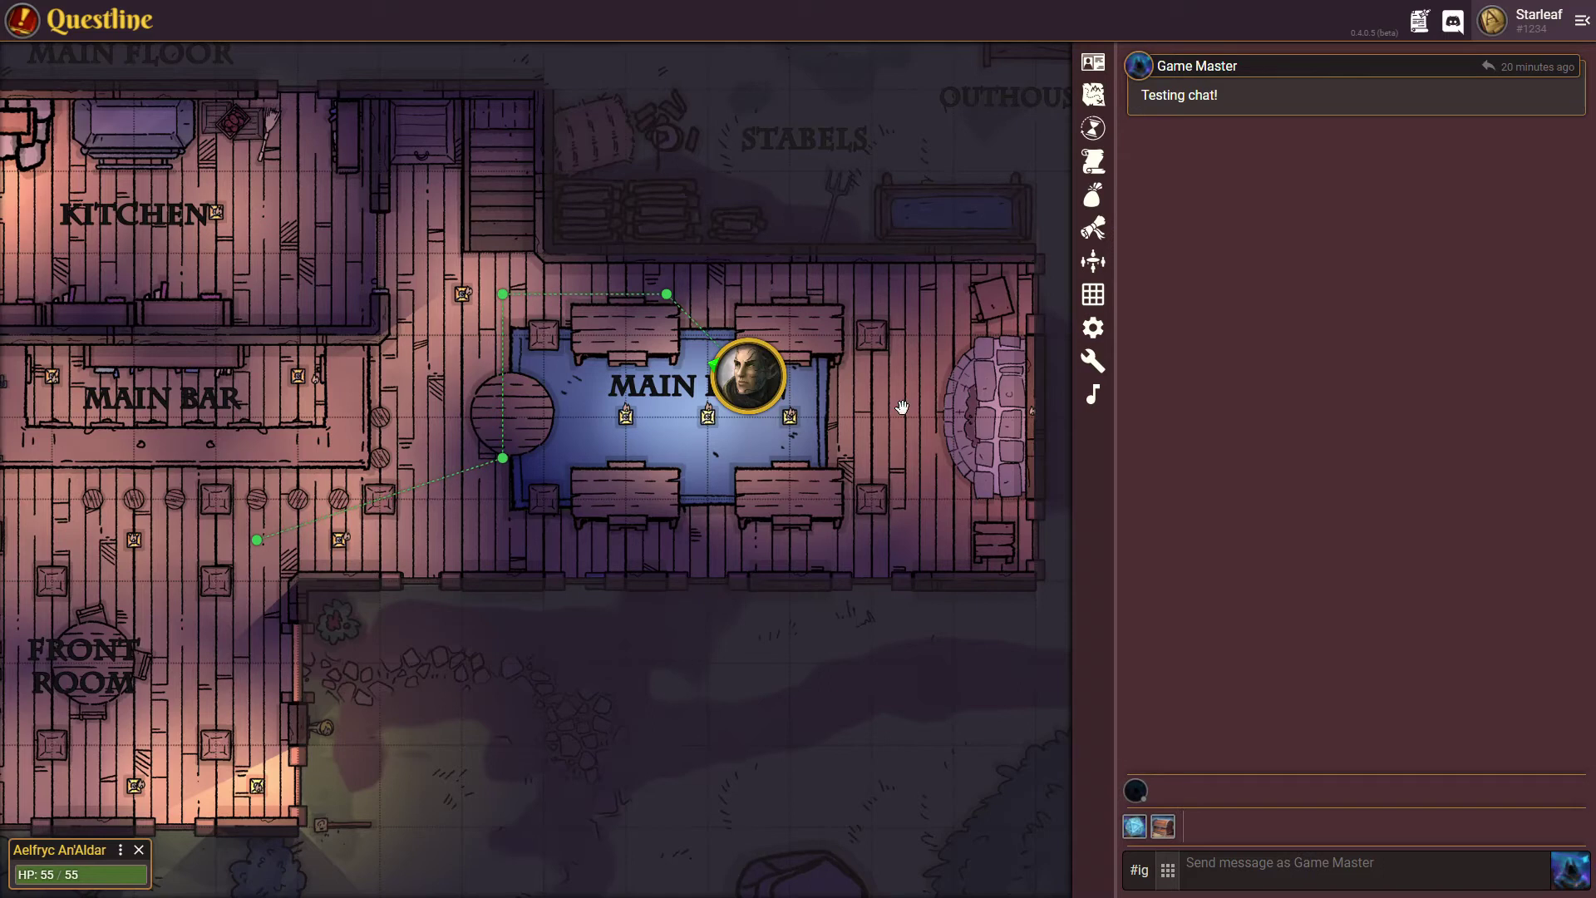
Step: Add a new character named Giant Rat and assign it the NPC character sheet
click(1093, 63)
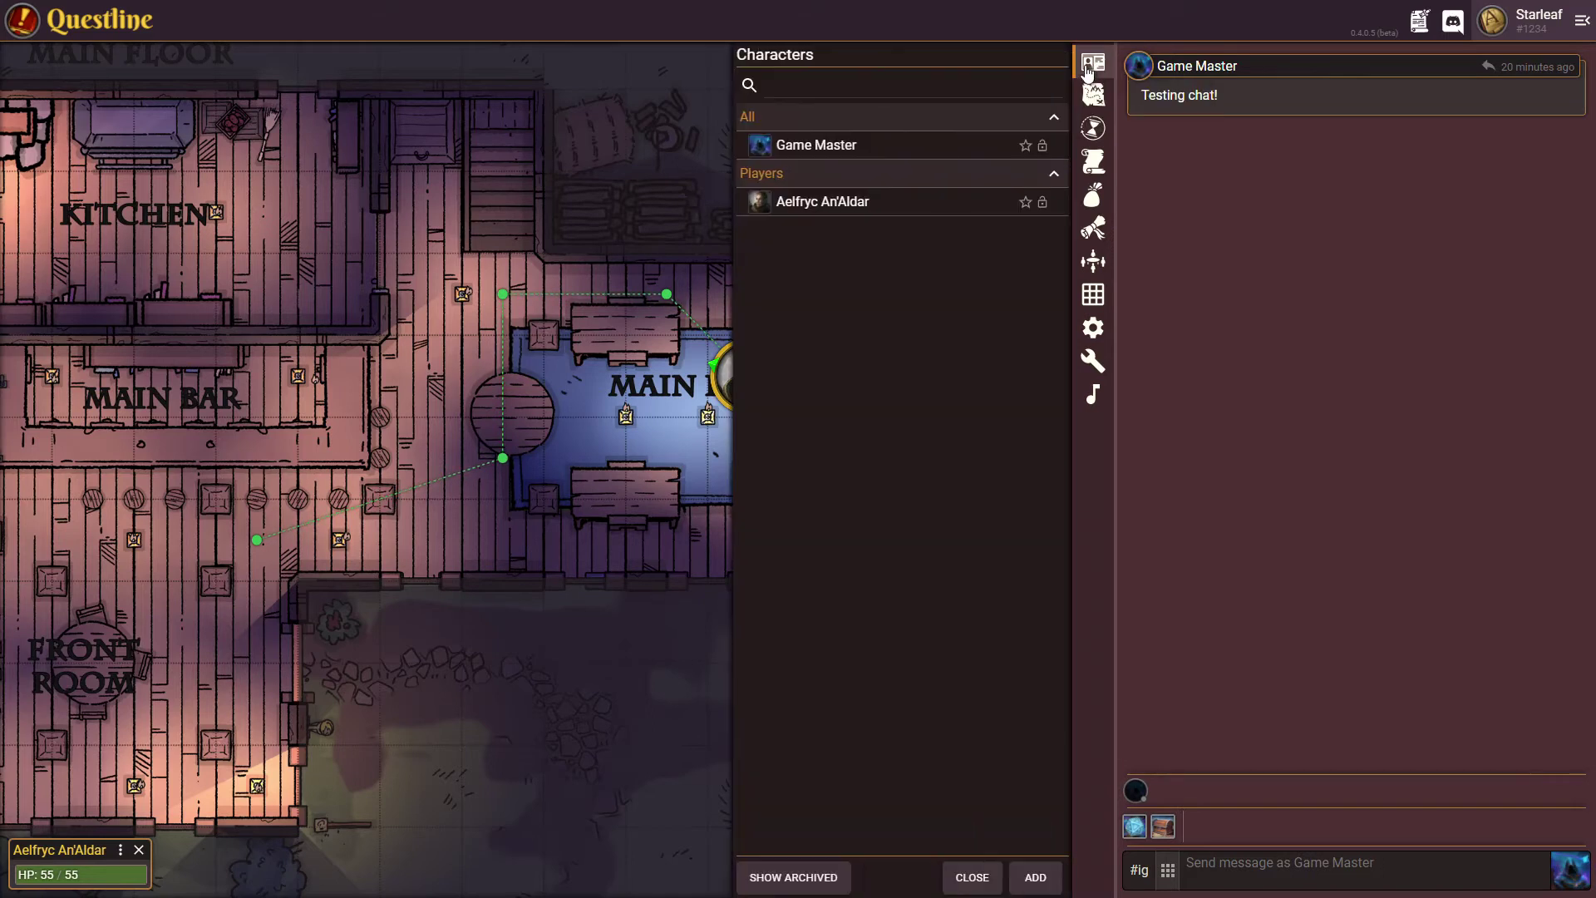
click(1036, 879)
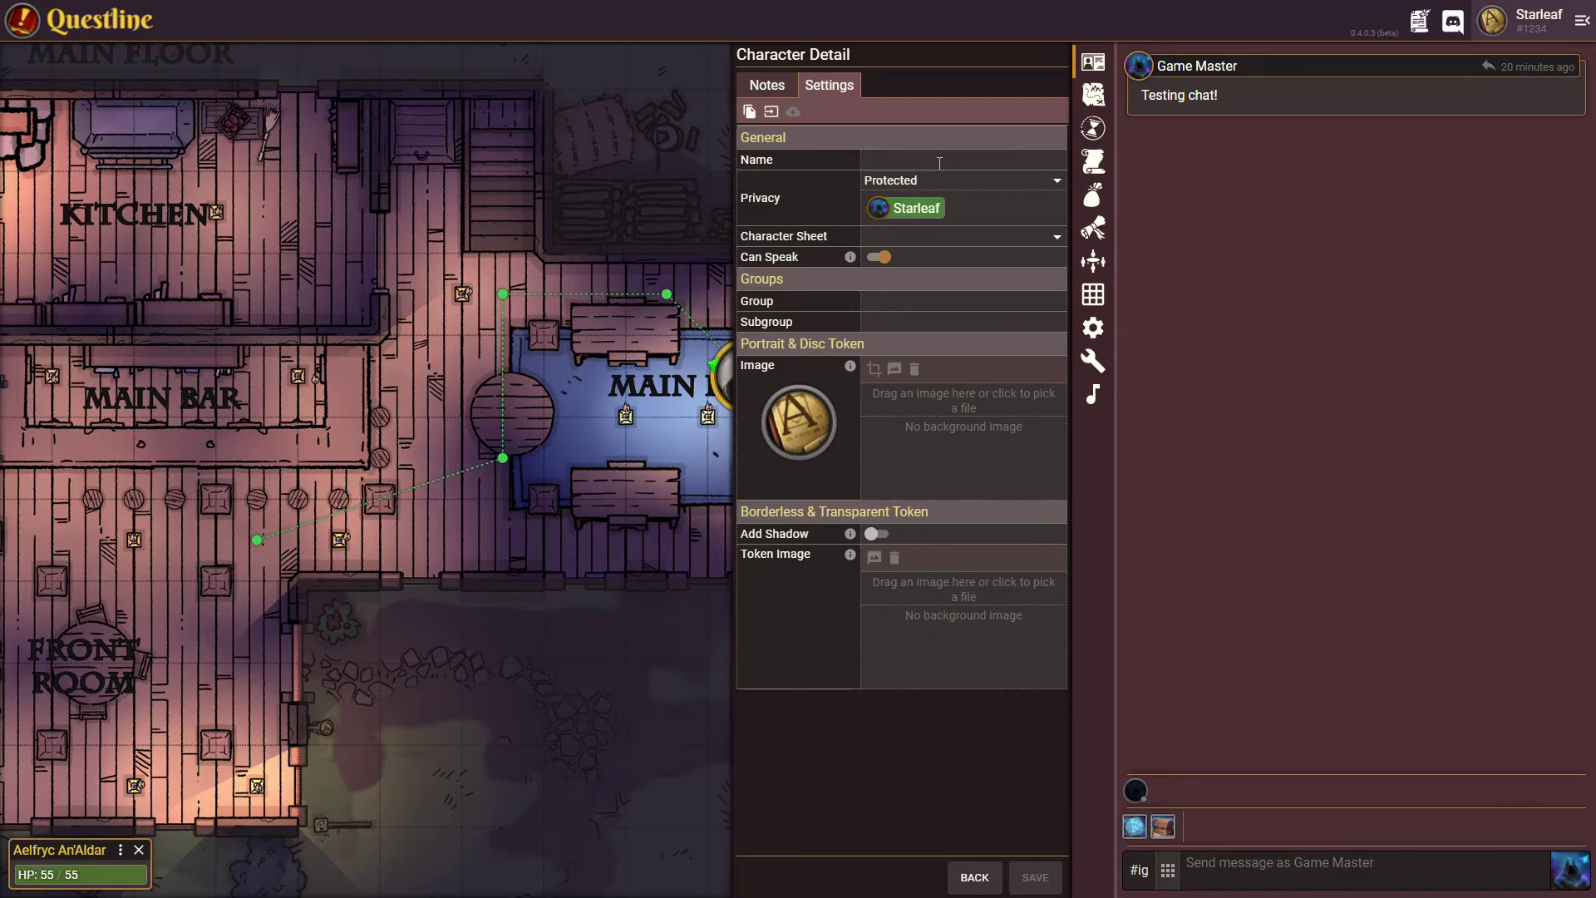
text(Giant Rat)
click(907, 239)
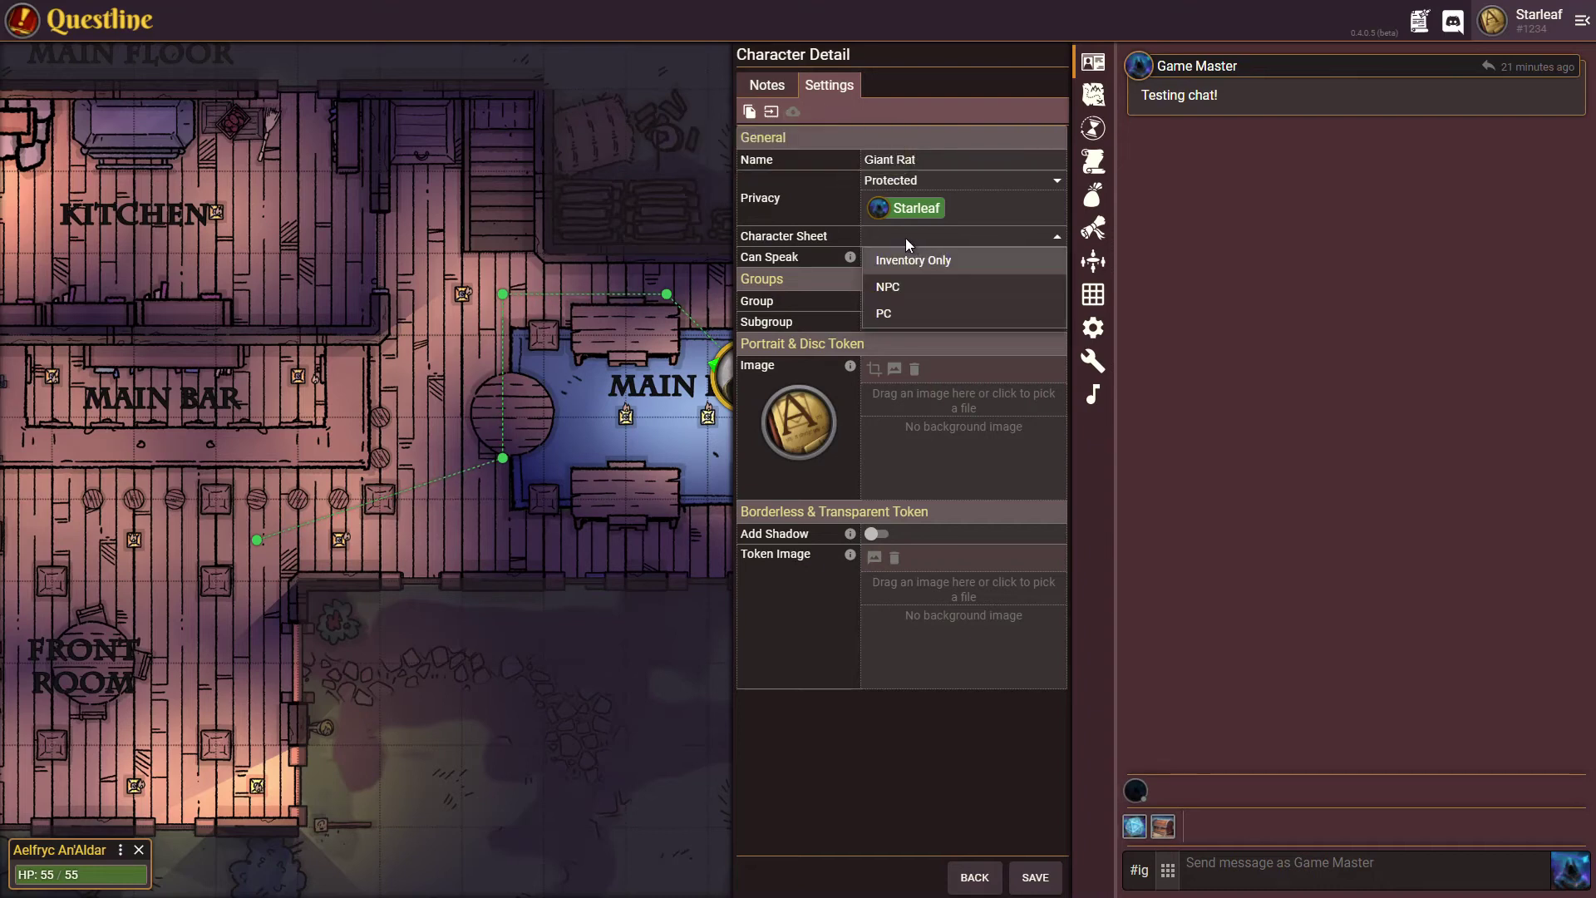
click(901, 291)
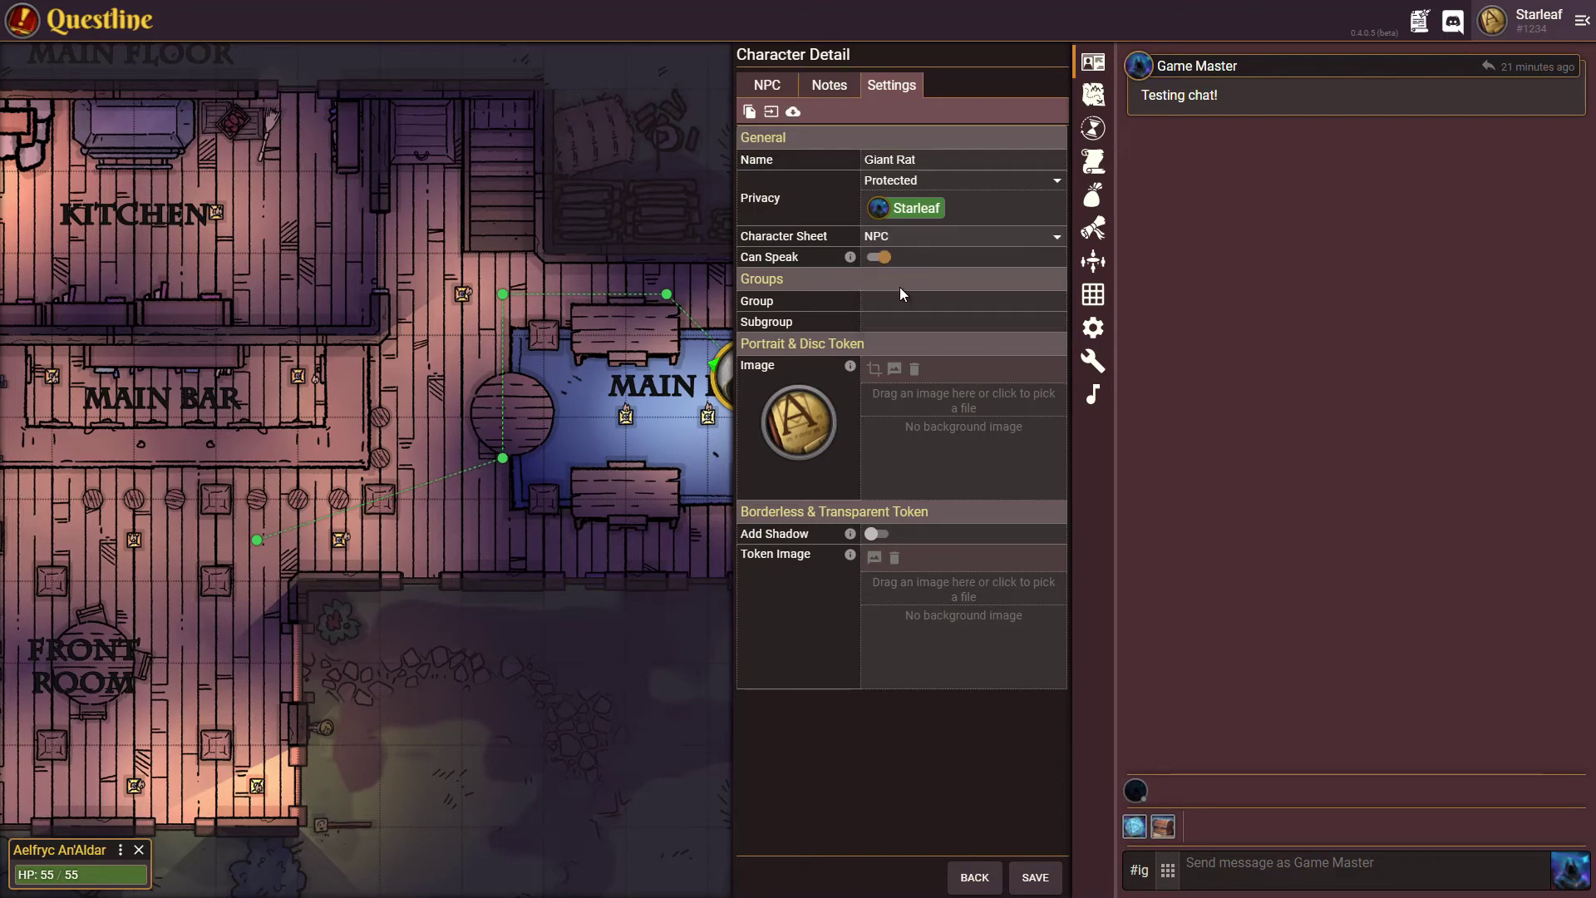
Step: Set the Giant Rat's group to Monster and its subgroup to Animal
click(900, 306)
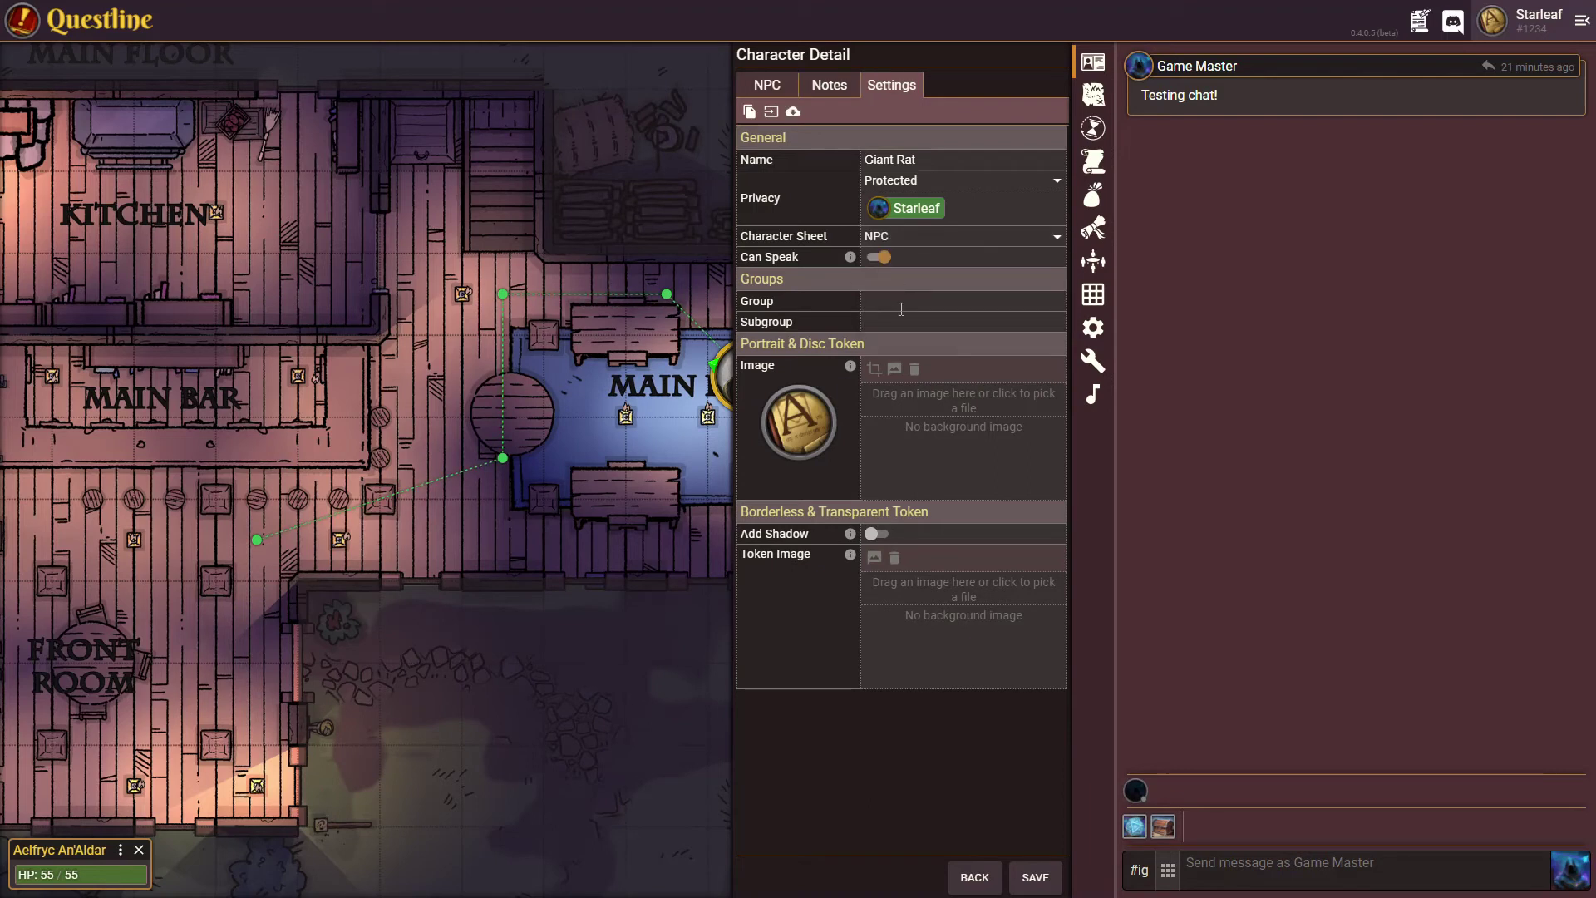
text(Monster)
key(Tab)
text(Anima)
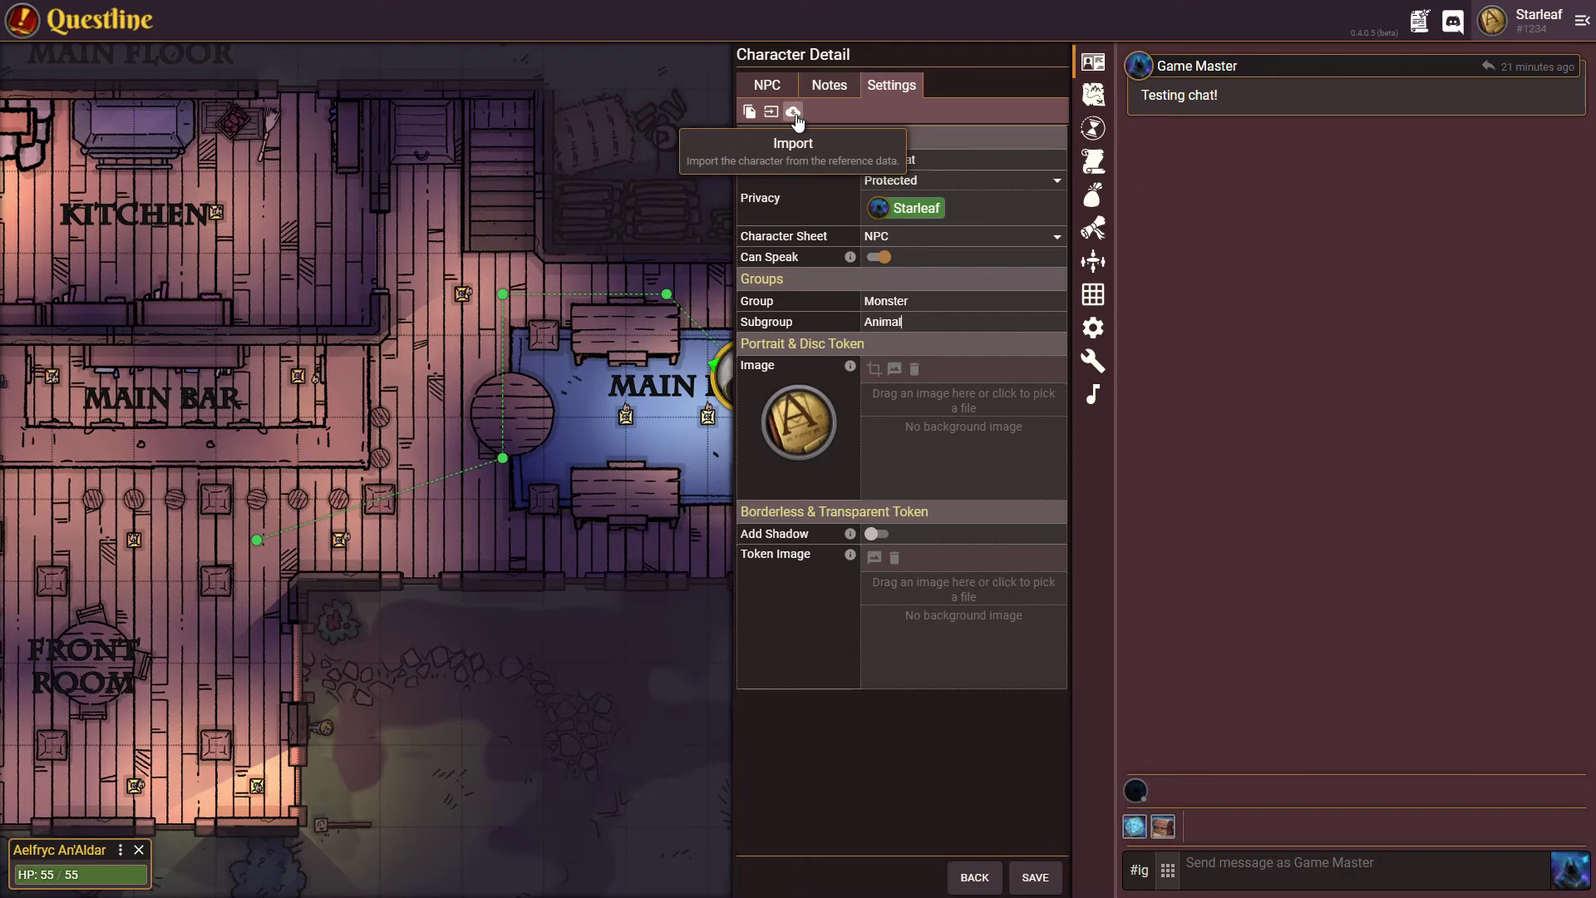
Step: Import the Giant Rat's full stat block text as a D&D Beyond Stat Block and review the resulting NPC sheet
click(794, 113)
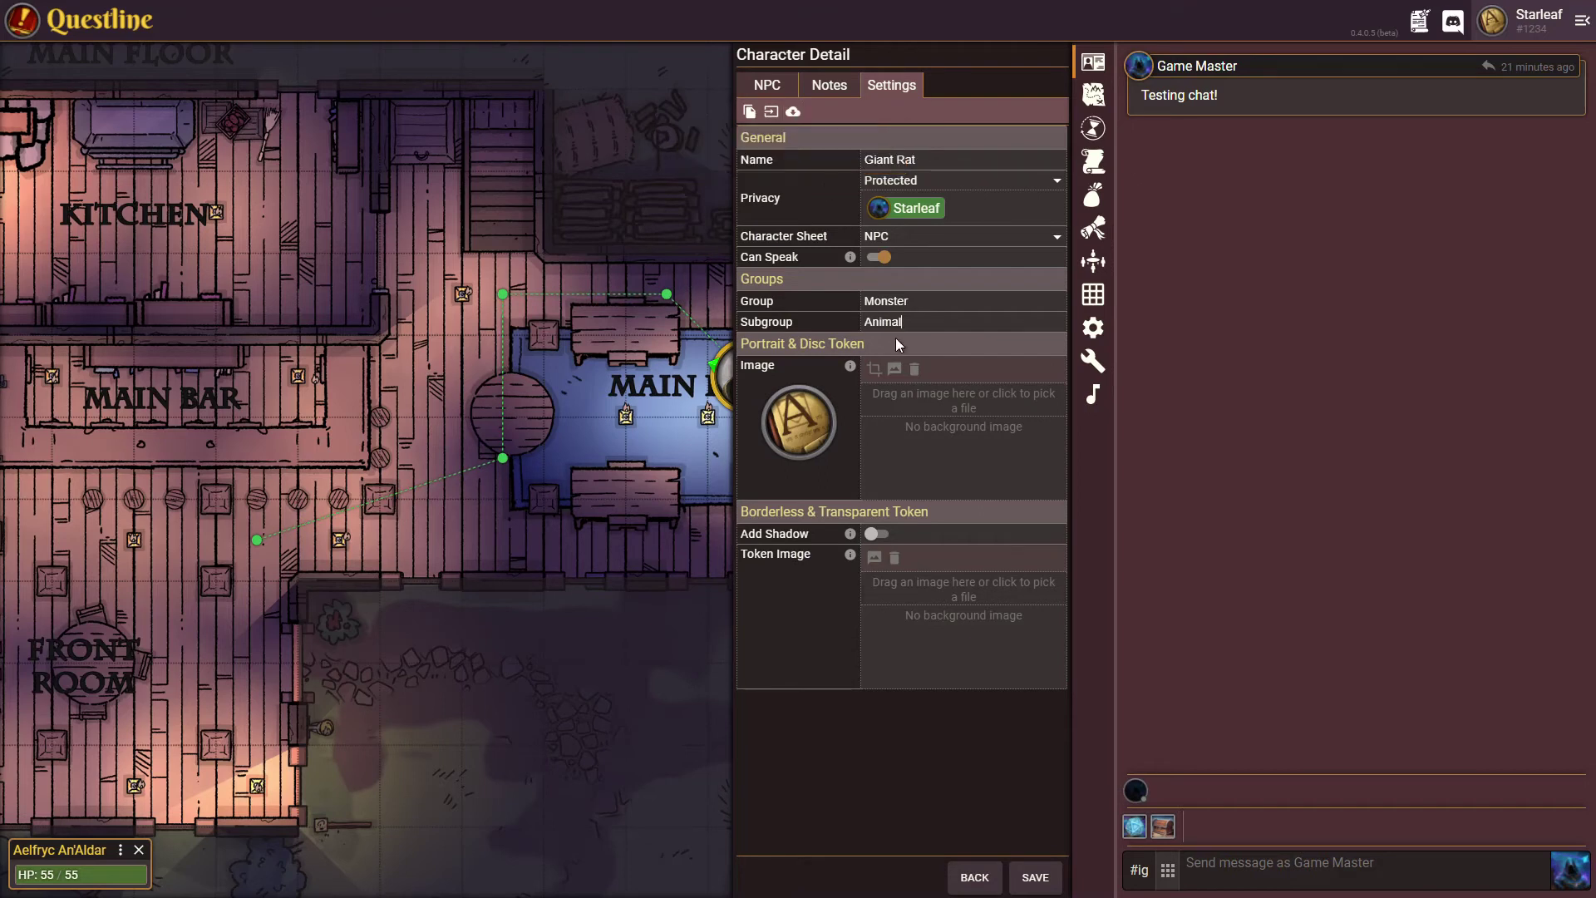
click(794, 114)
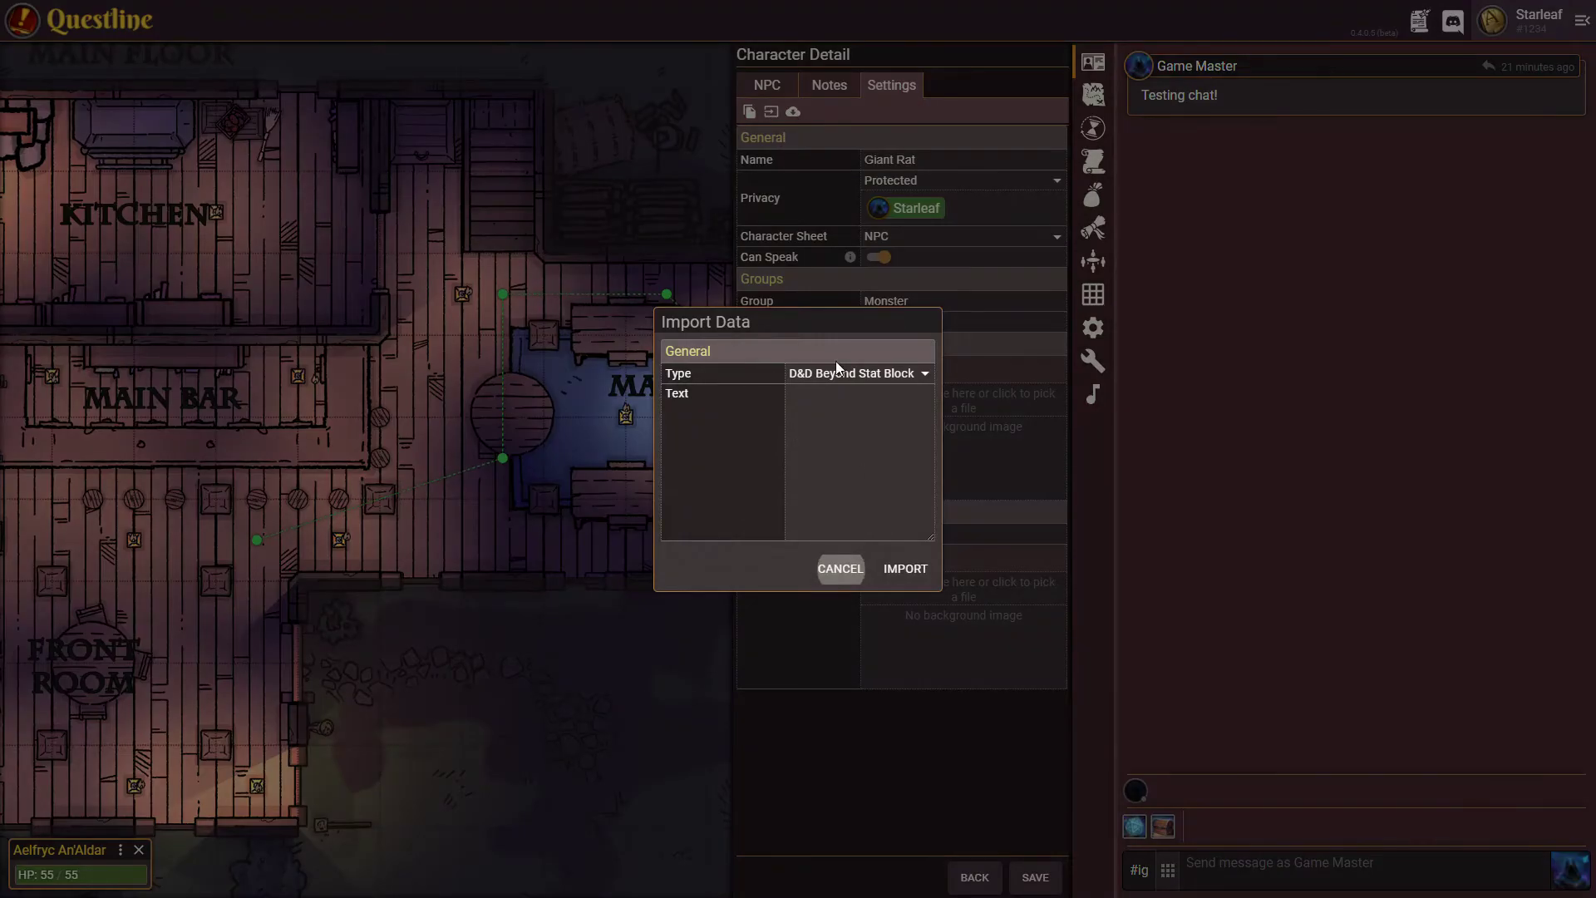
click(820, 373)
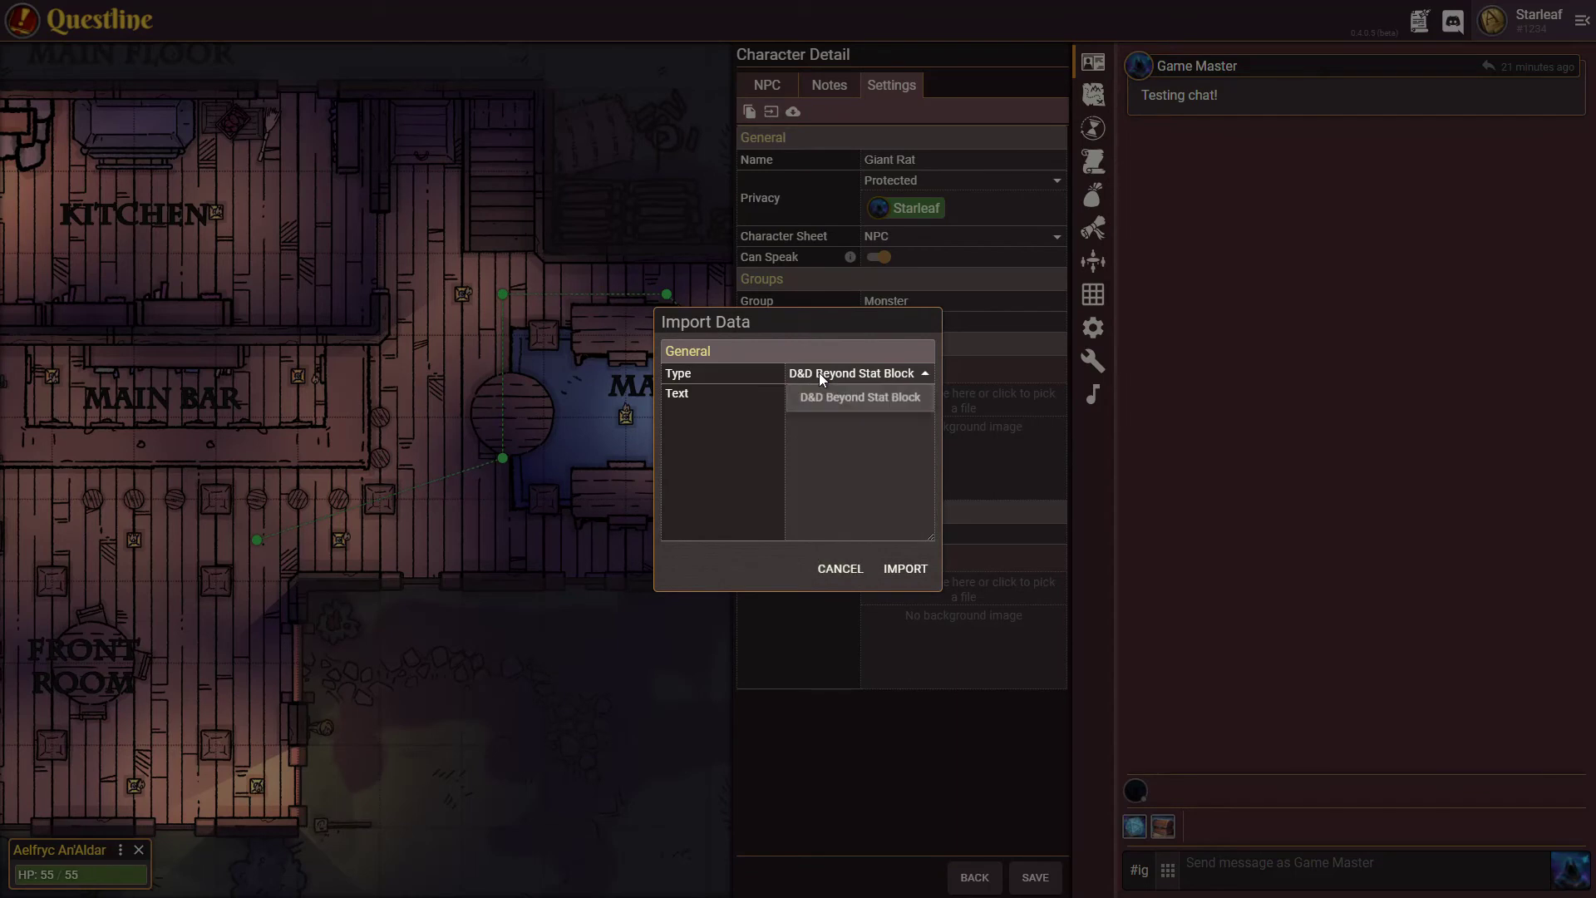
click(878, 374)
click(866, 400)
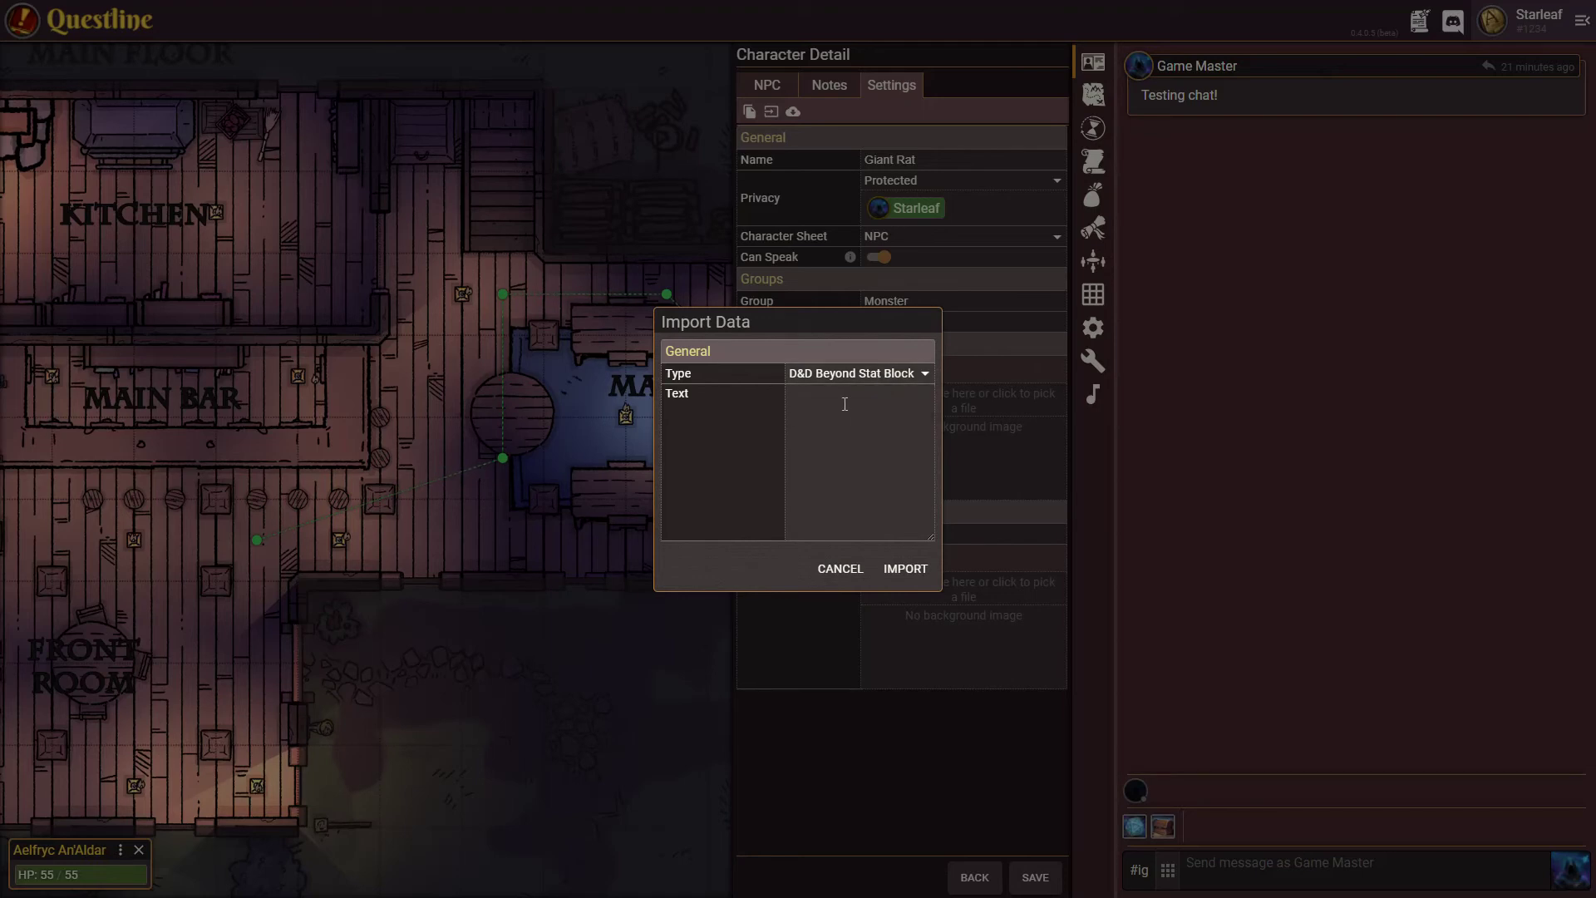
text(Giant Rat Small beast , unaligned  Armor Class 12 Hit Points 7 (2d6) Speed 30 ft.  STR 7 (-2) DEX 15 (+2) CON 11 (+0) INT 2 (-4) WIS 10 (+0) CHA 4 (-3)  Senses Darkvision 60 ft., Passive Perception 10 Languages – Challenge 1/8 (25 XP) Proficiency Bonus +2  Keen Smell. The rat has advantage on Wisdom (Perception) checks that rely on smell.  Pack Tactics. The rat has advantage on an attack roll against a creature if at least one of the rat's allies is within 5 feet of the creature and the ally isn't incapacitated.  Actions Bite. Melee Weapon Attack: +4 to hit, reach 5 ft., one target. Hit: 4 (1d4 + 2) piercing damage.)
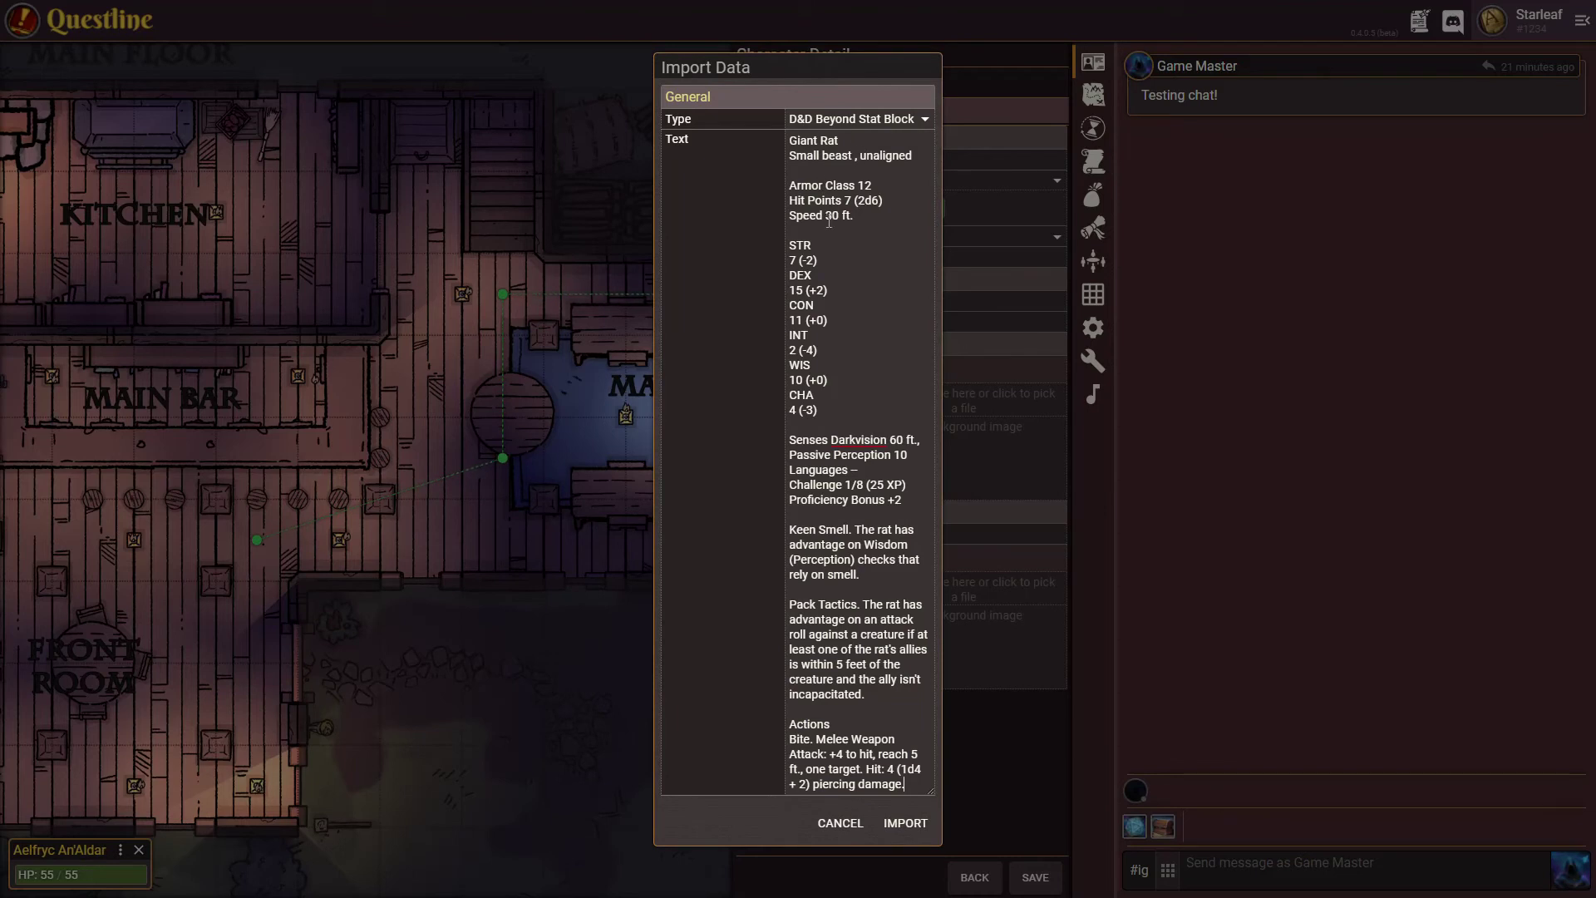
click(899, 824)
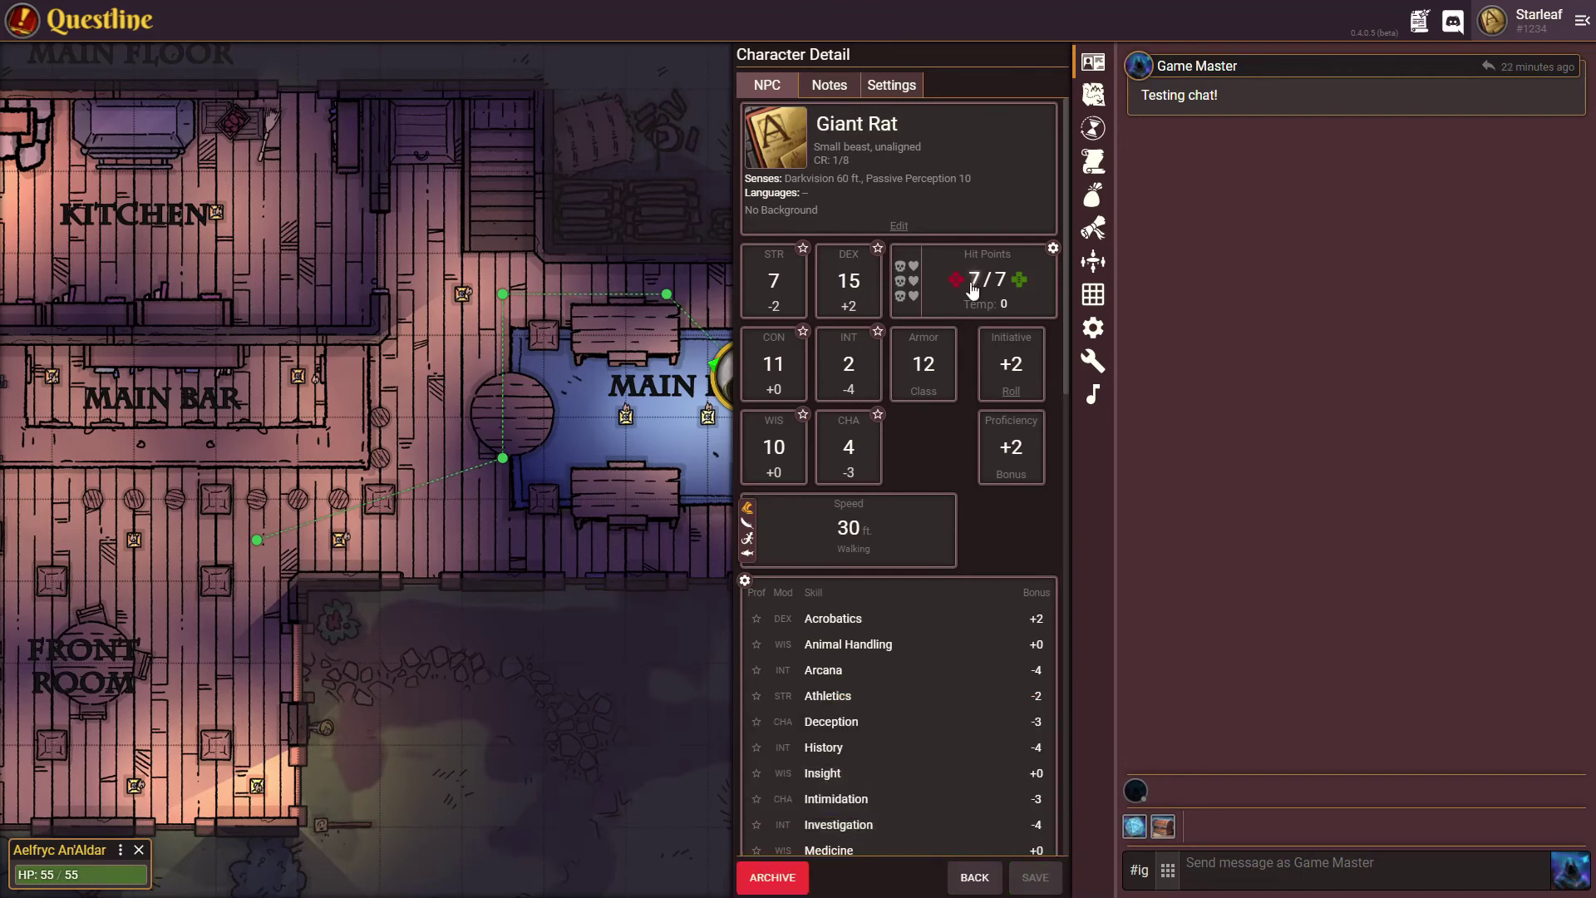
scroll(935, 357, down, 7)
scroll(937, 363, down, 4)
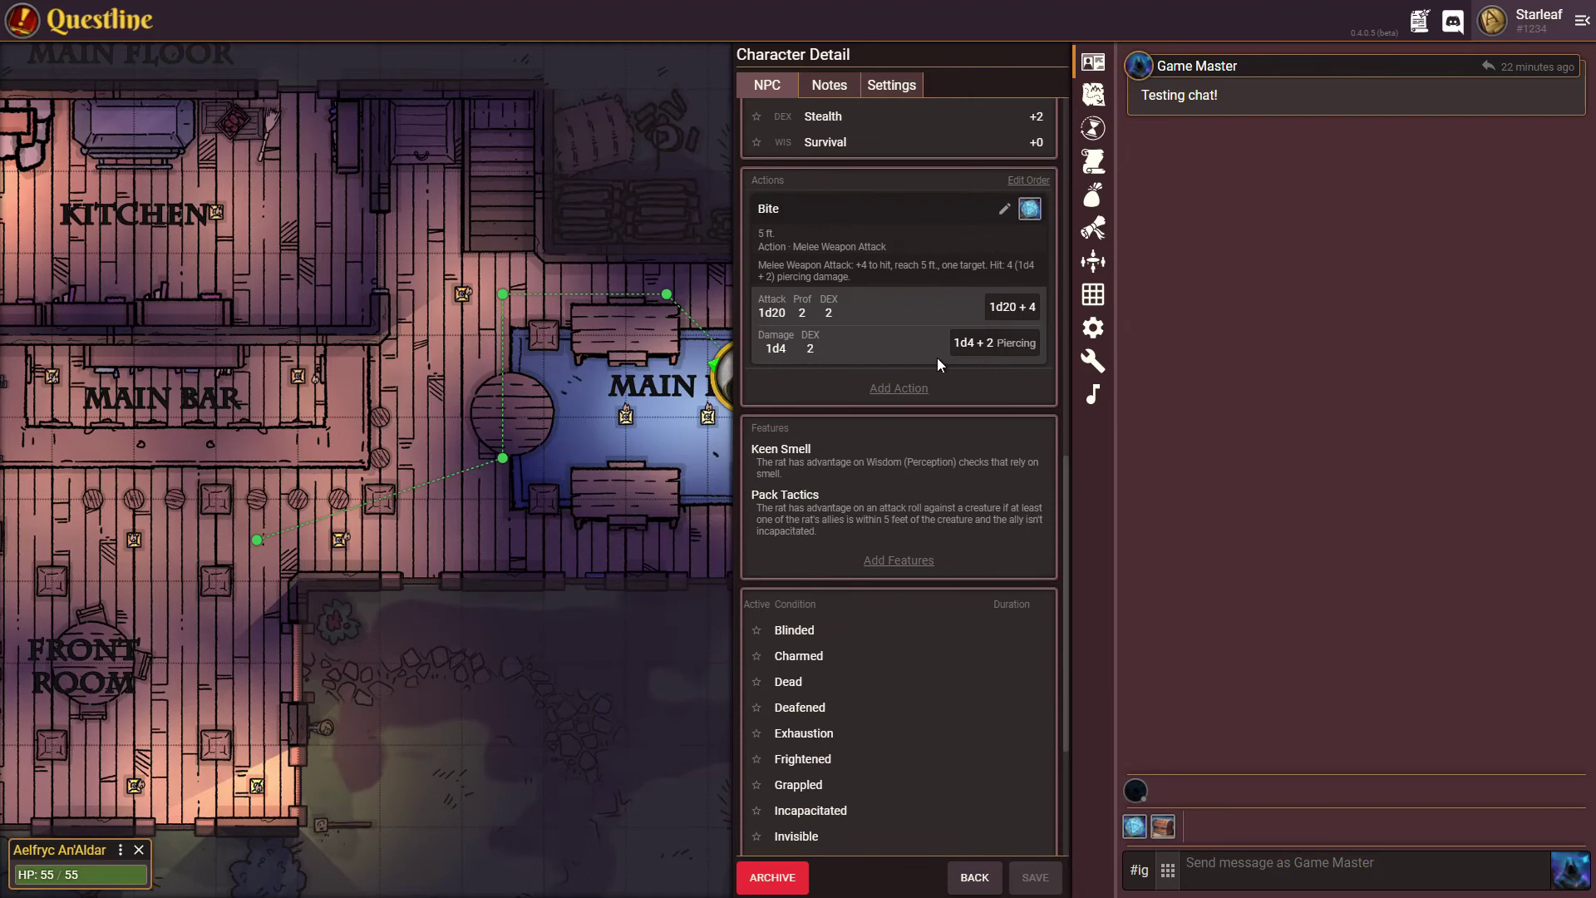
scroll(901, 370, down, 3)
scroll(875, 581, up, 11)
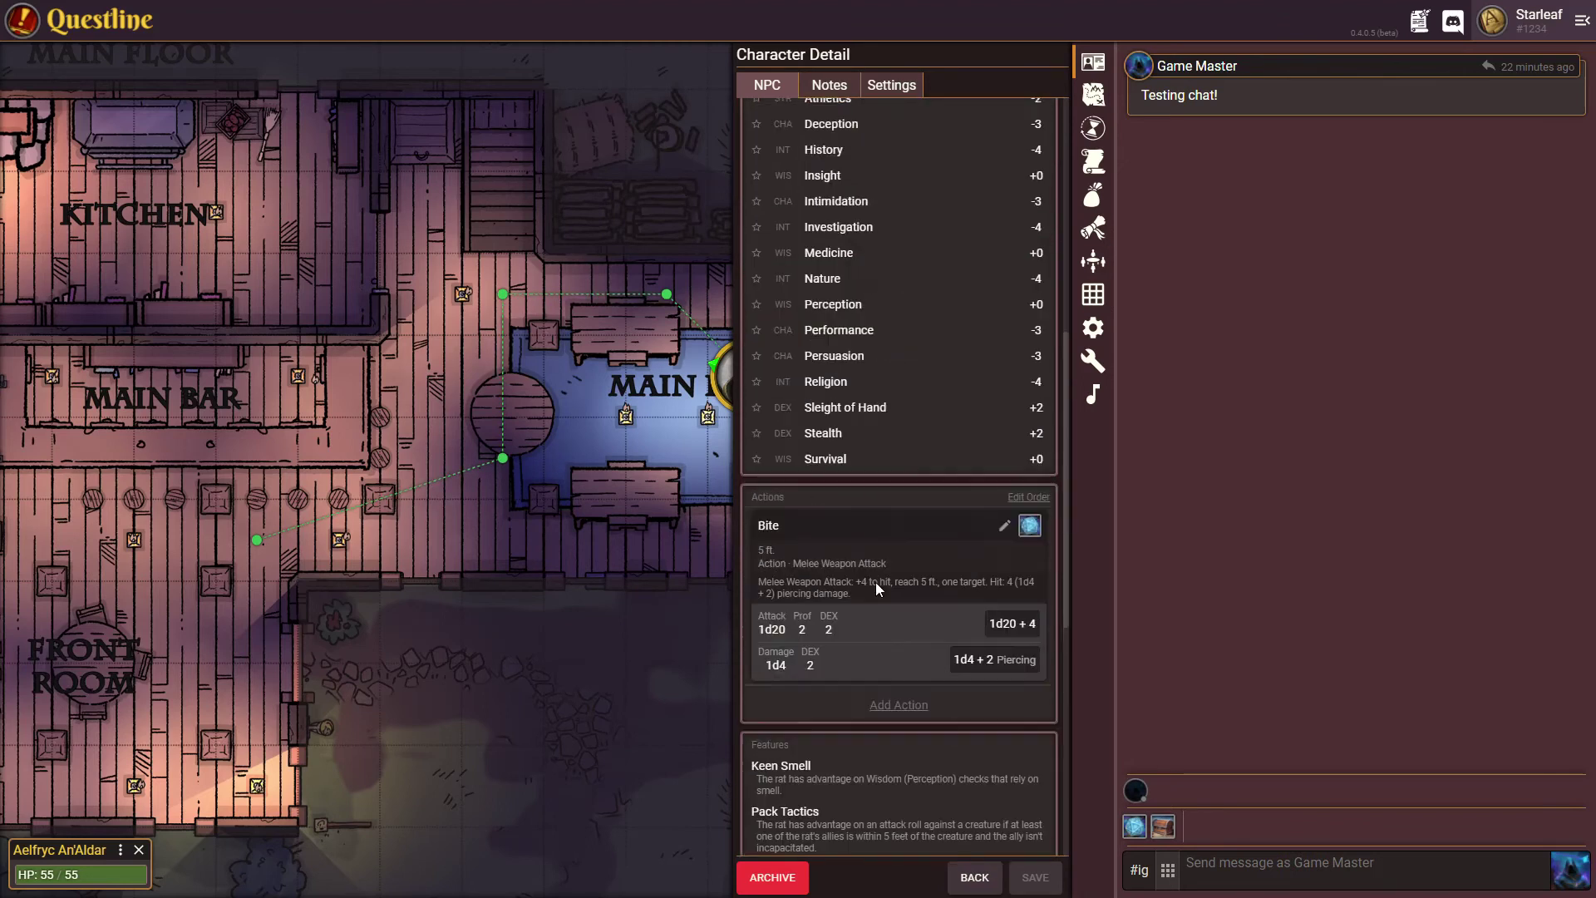
scroll(893, 552, up, 2)
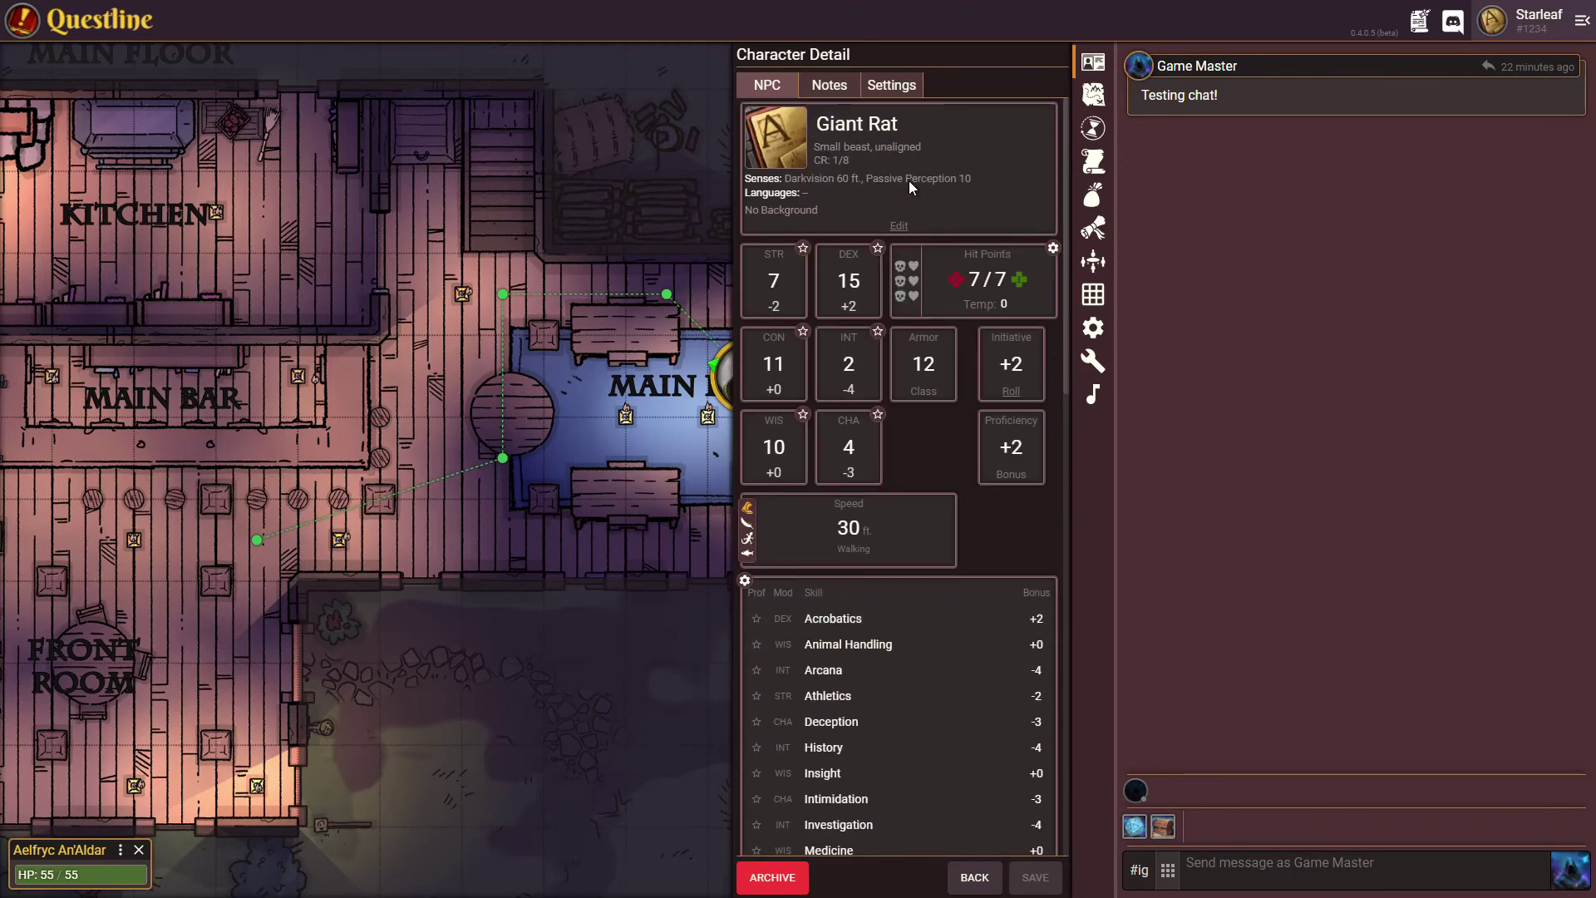
Step: Add the rat picture as the Giant Rat's portrait and disc token, cropped to the rat's head, and save the character
click(892, 91)
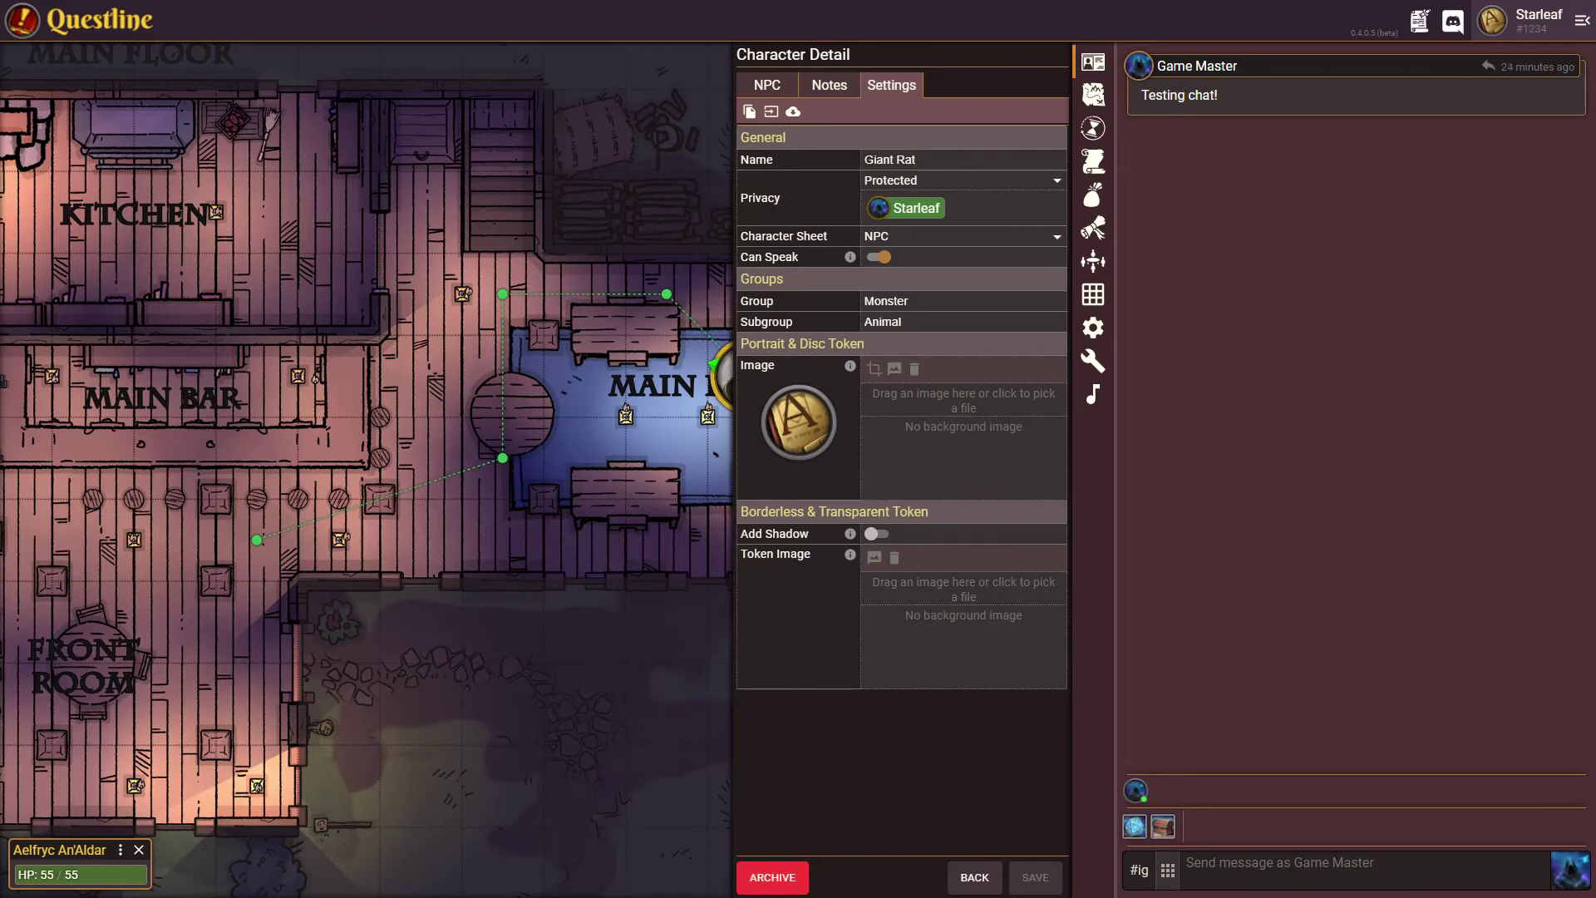
drag(1595, 398, 994, 399)
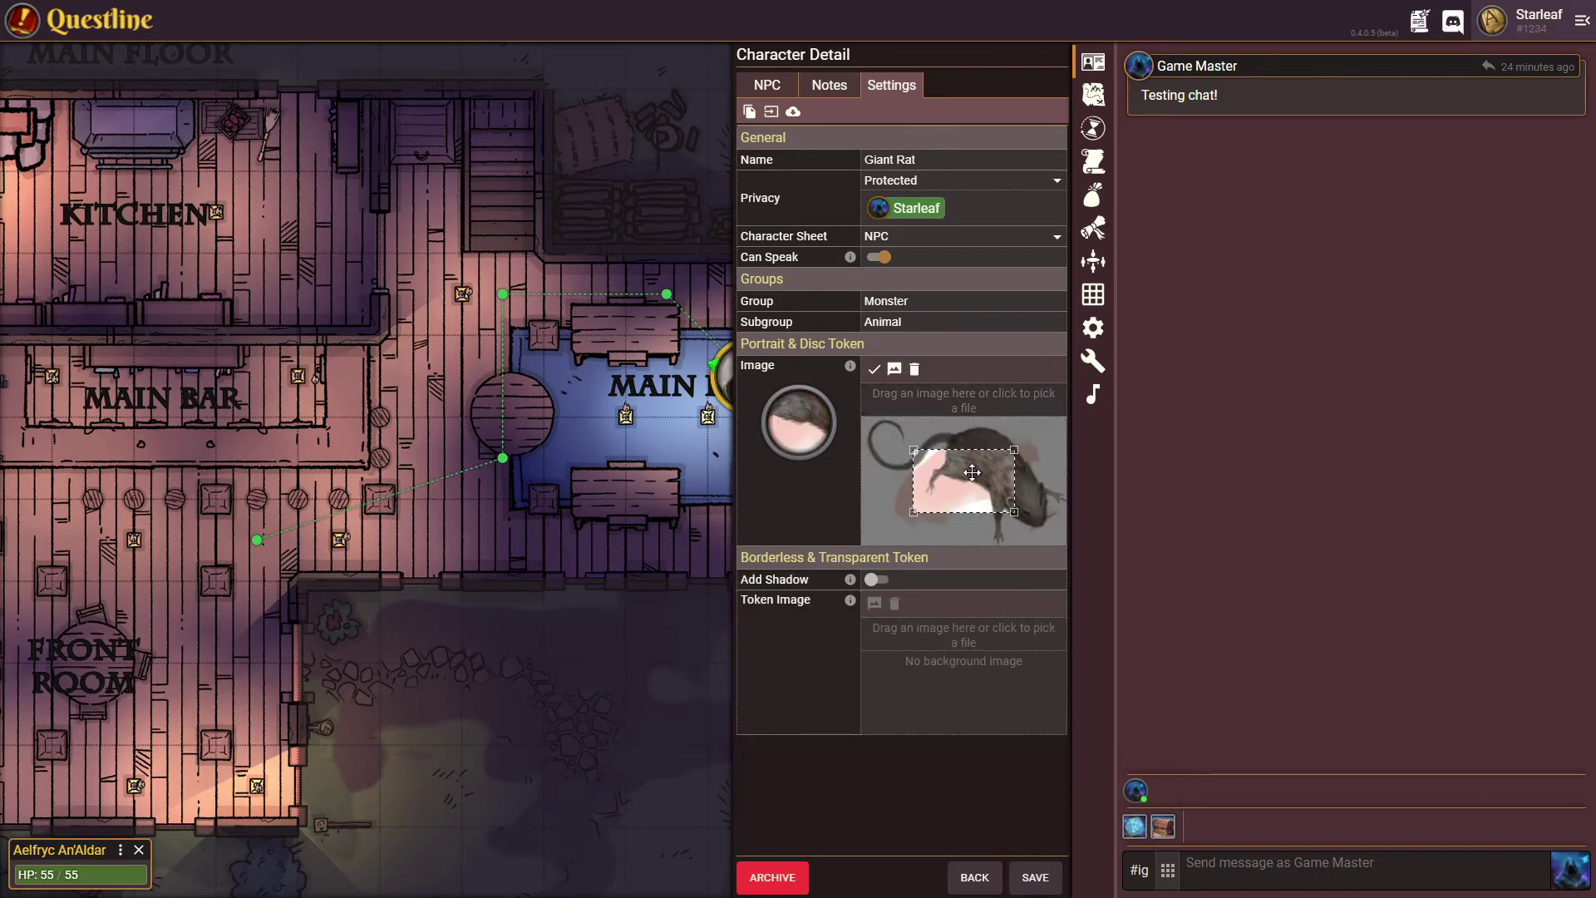
drag(985, 479, 1063, 514)
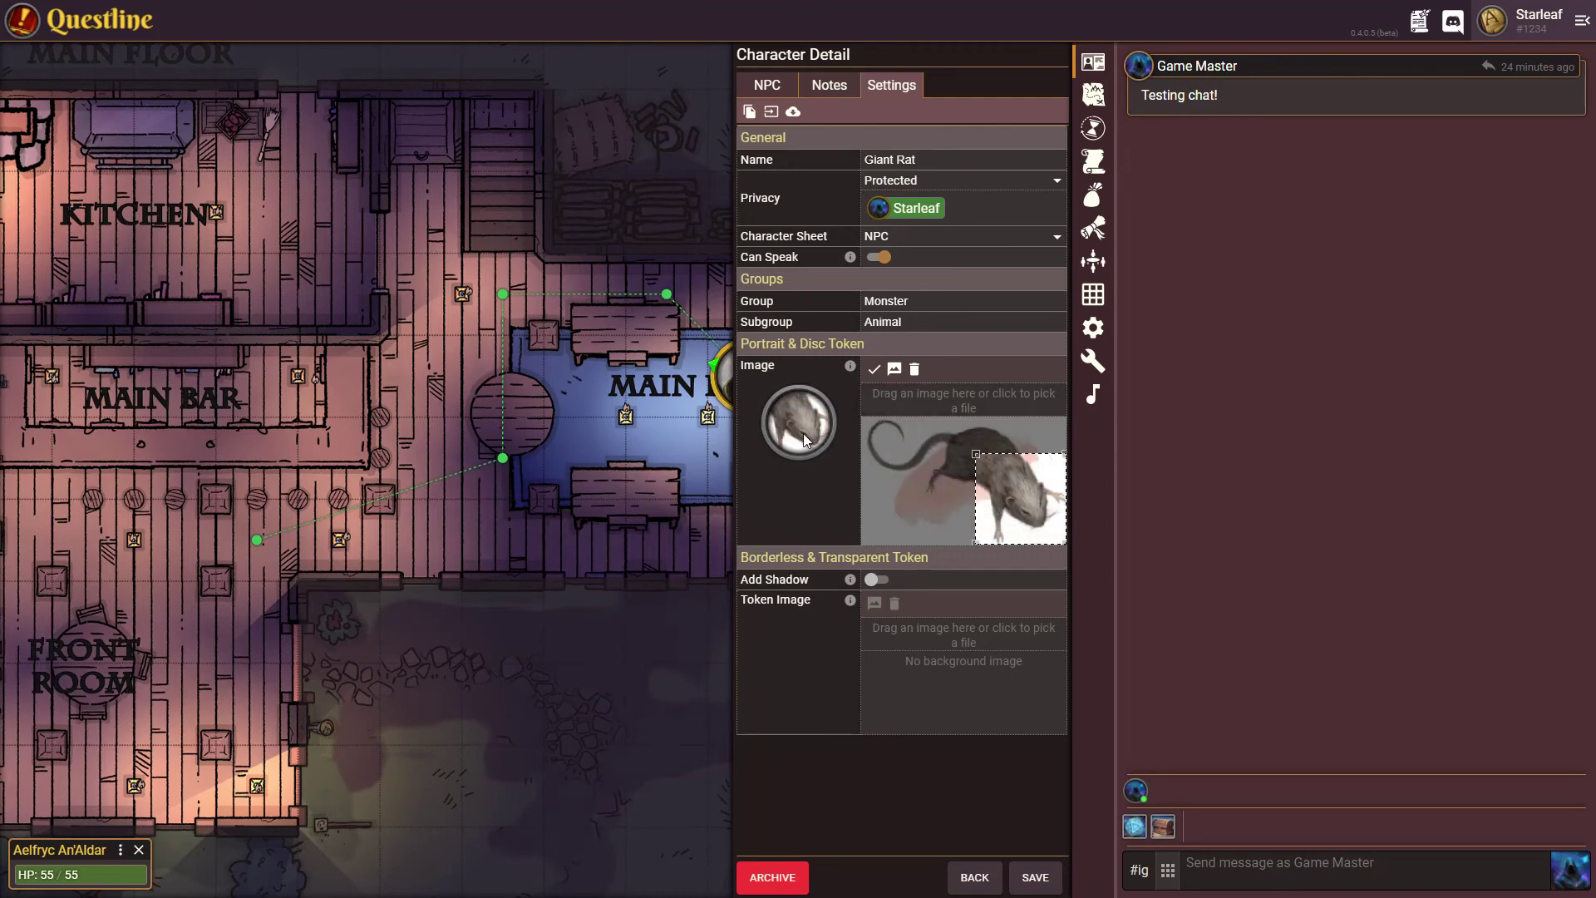
click(874, 369)
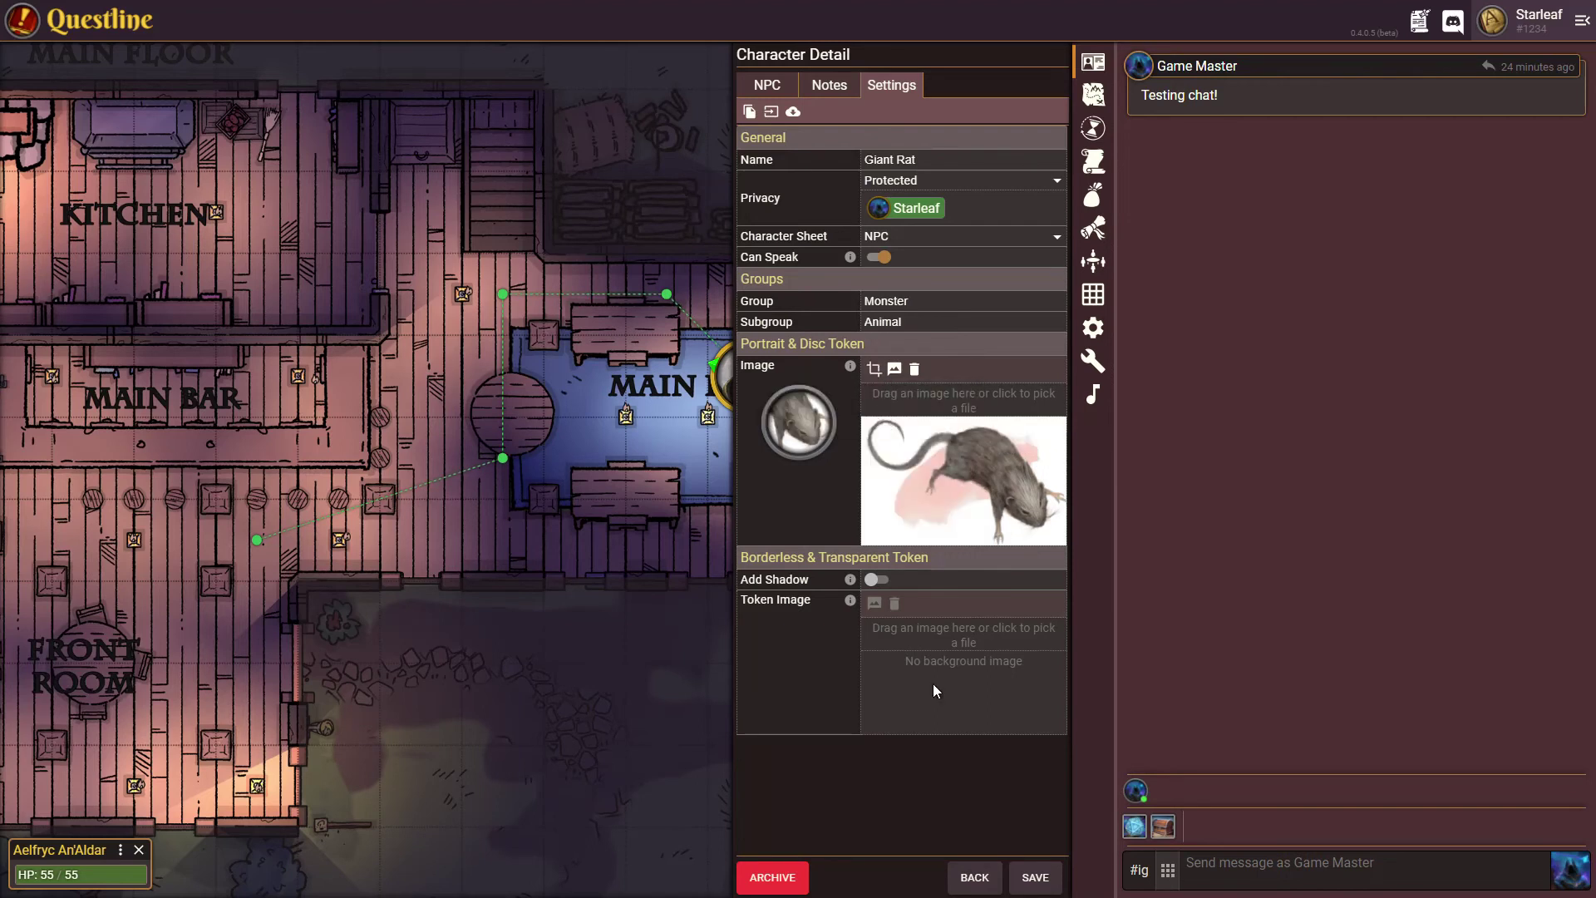
click(1031, 873)
click(1037, 880)
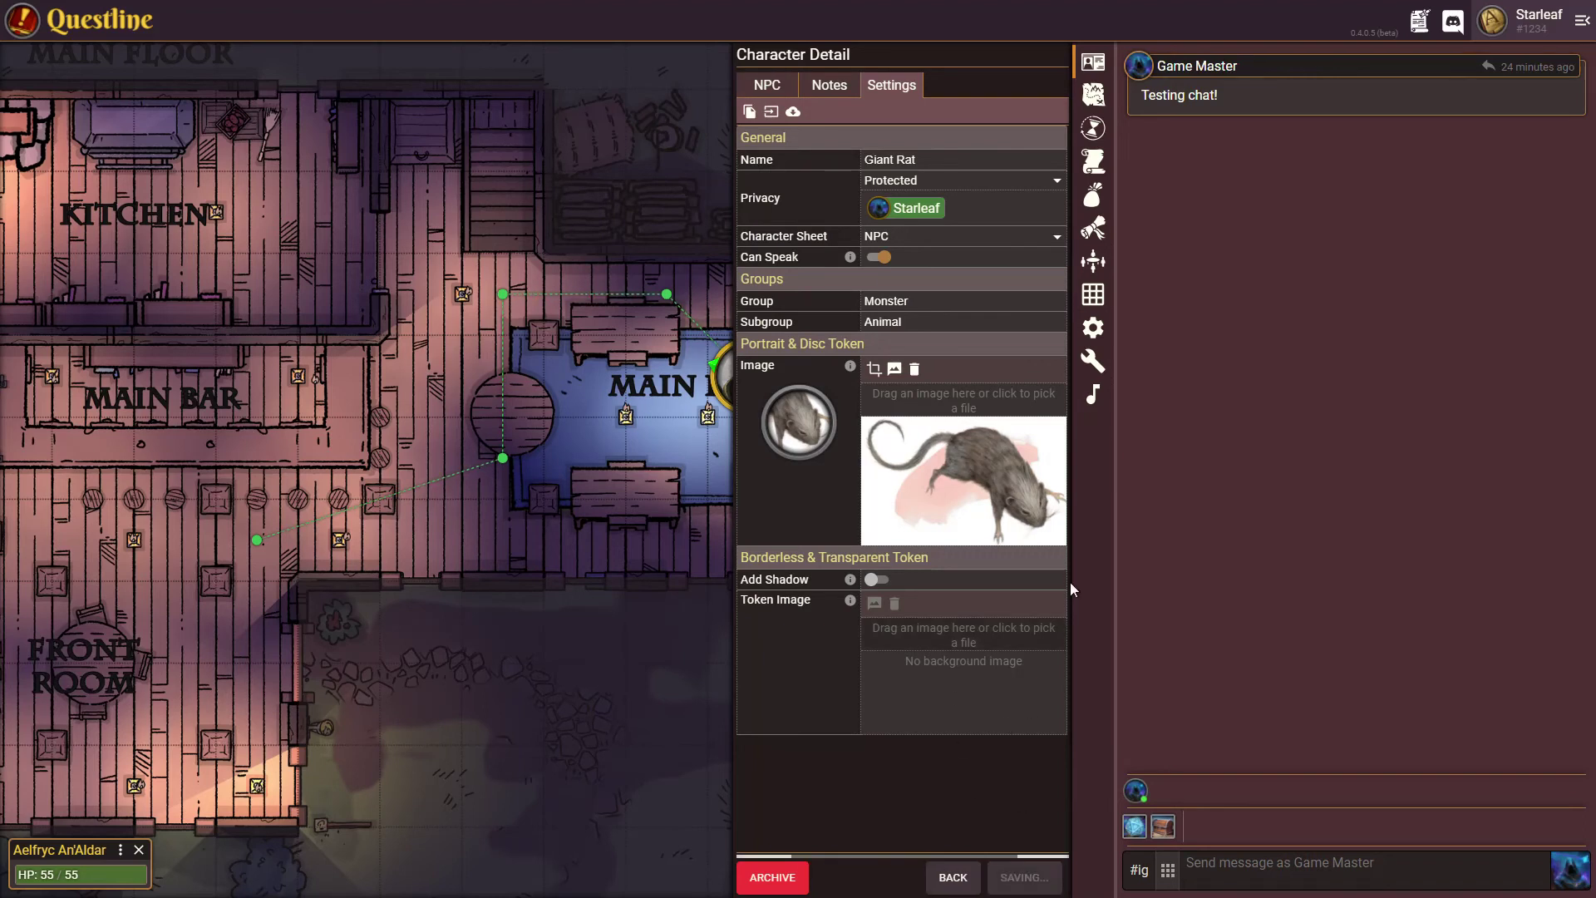
click(979, 888)
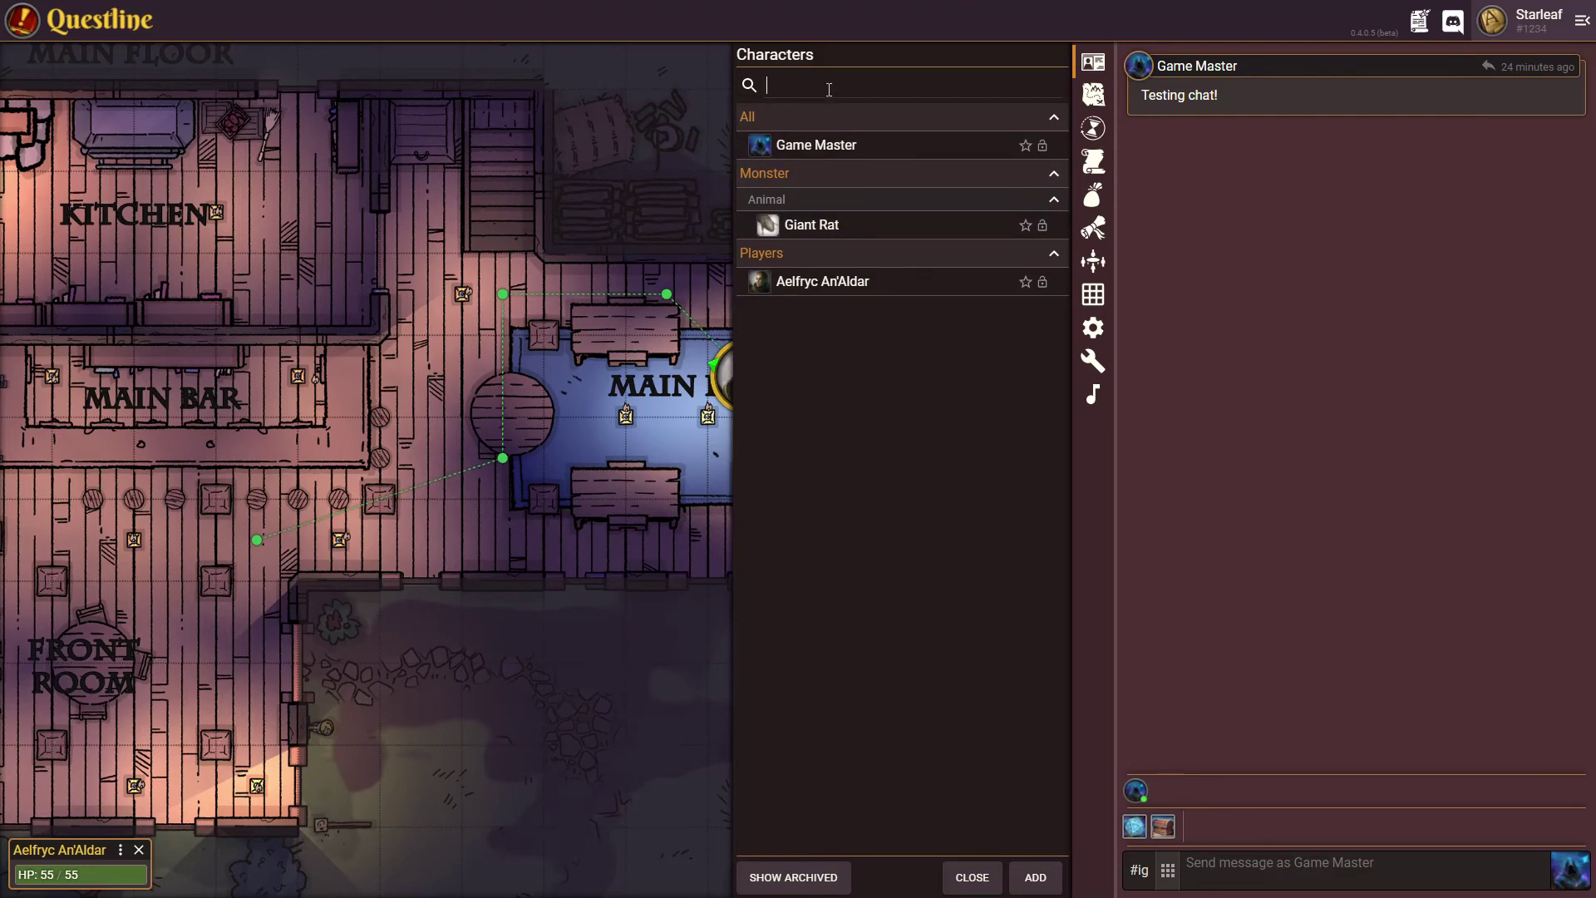
Step: Search the character list for "Gian", "ra" and "ae" in turn, then clear the search
text(Gian)
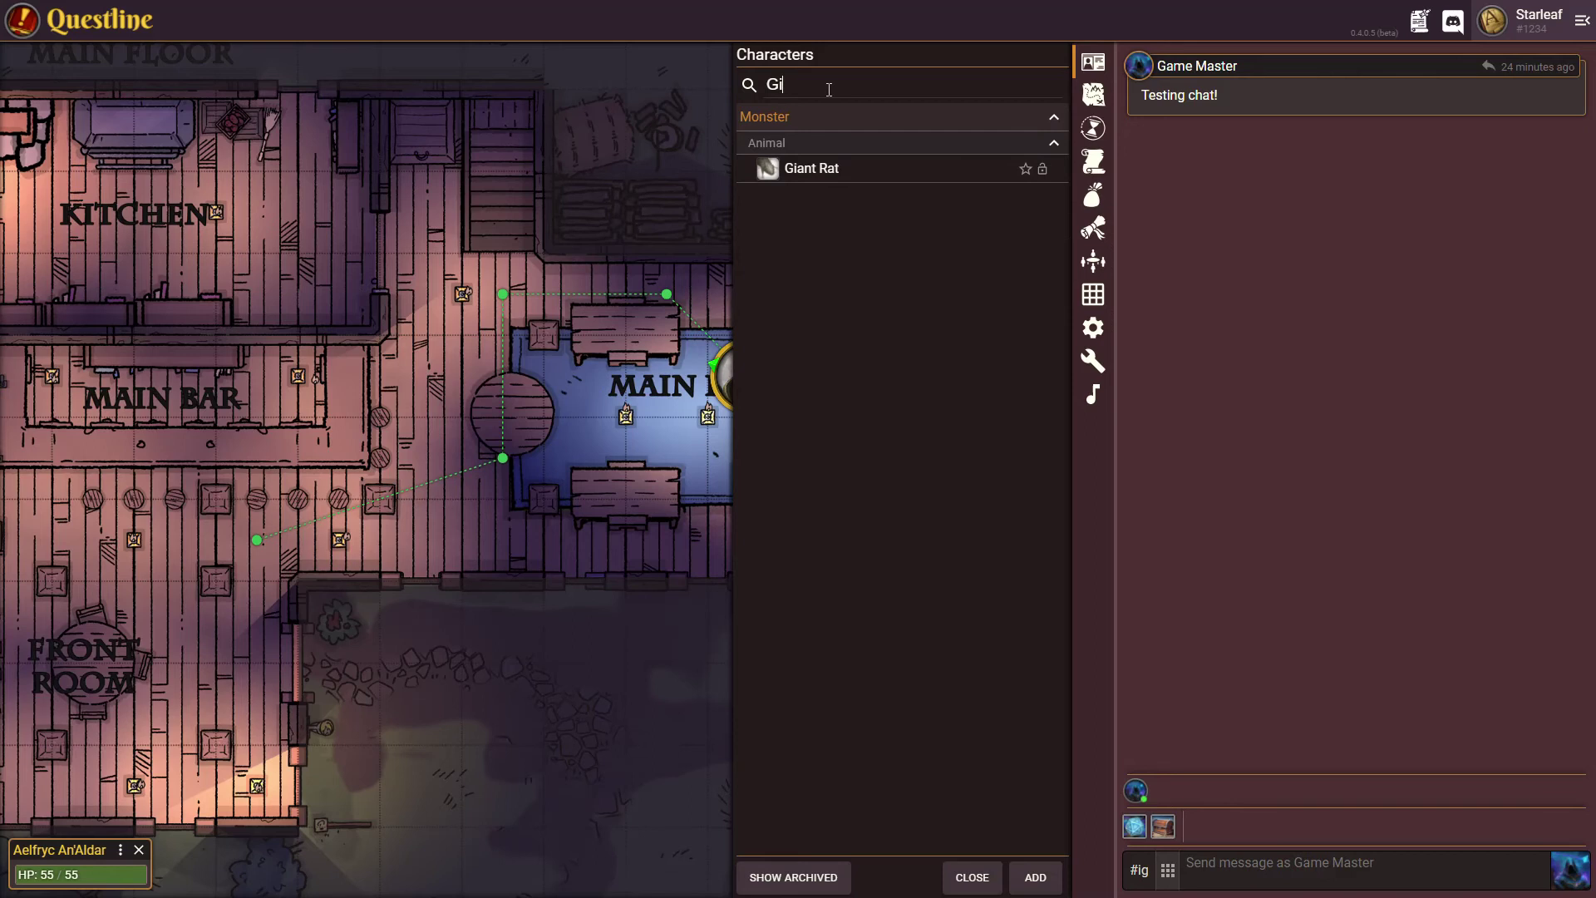
key(BackSpace)
key(BackSpace)
key(BackSpace)
key(BackSpace)
text(ra)
key(BackSpace)
key(BackSpace)
text(a)
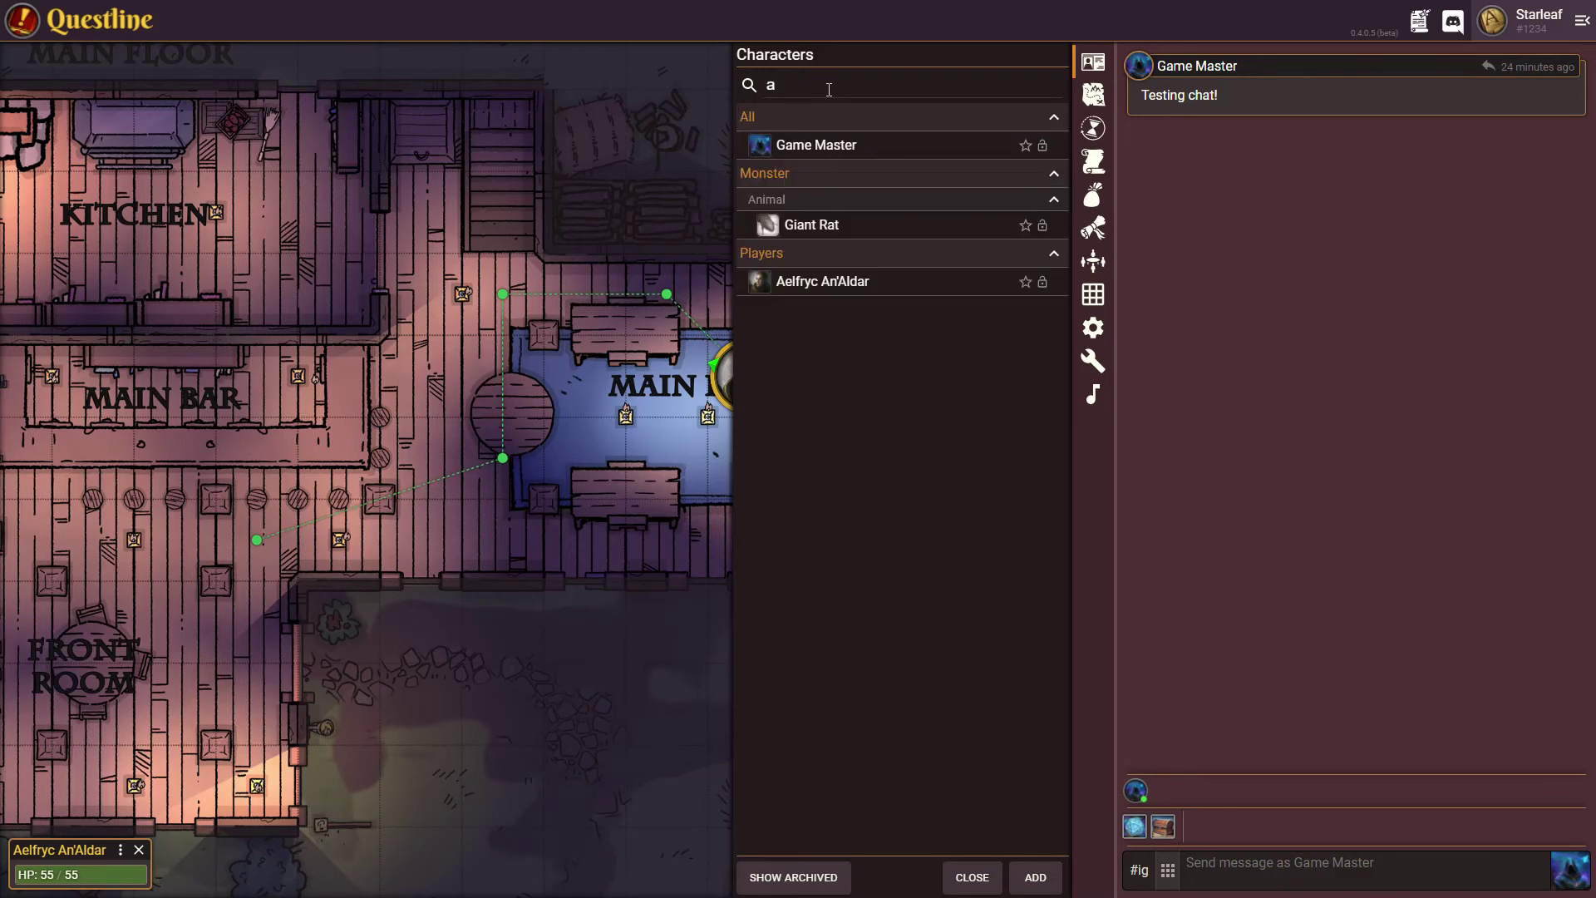
text(e)
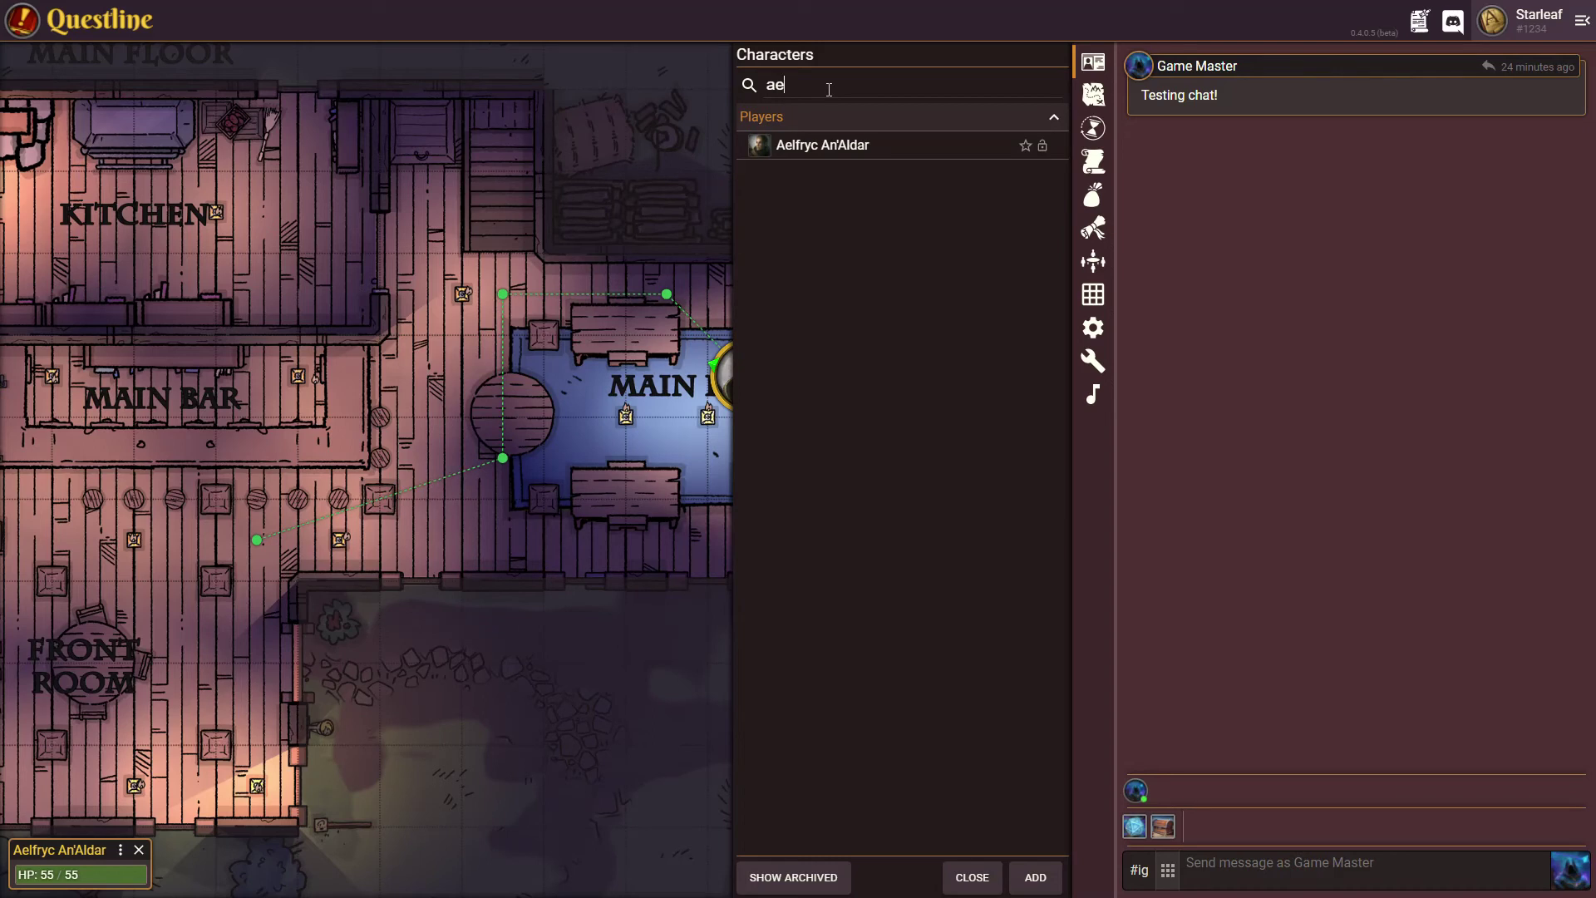
key(BackSpace)
key(BackSpace)
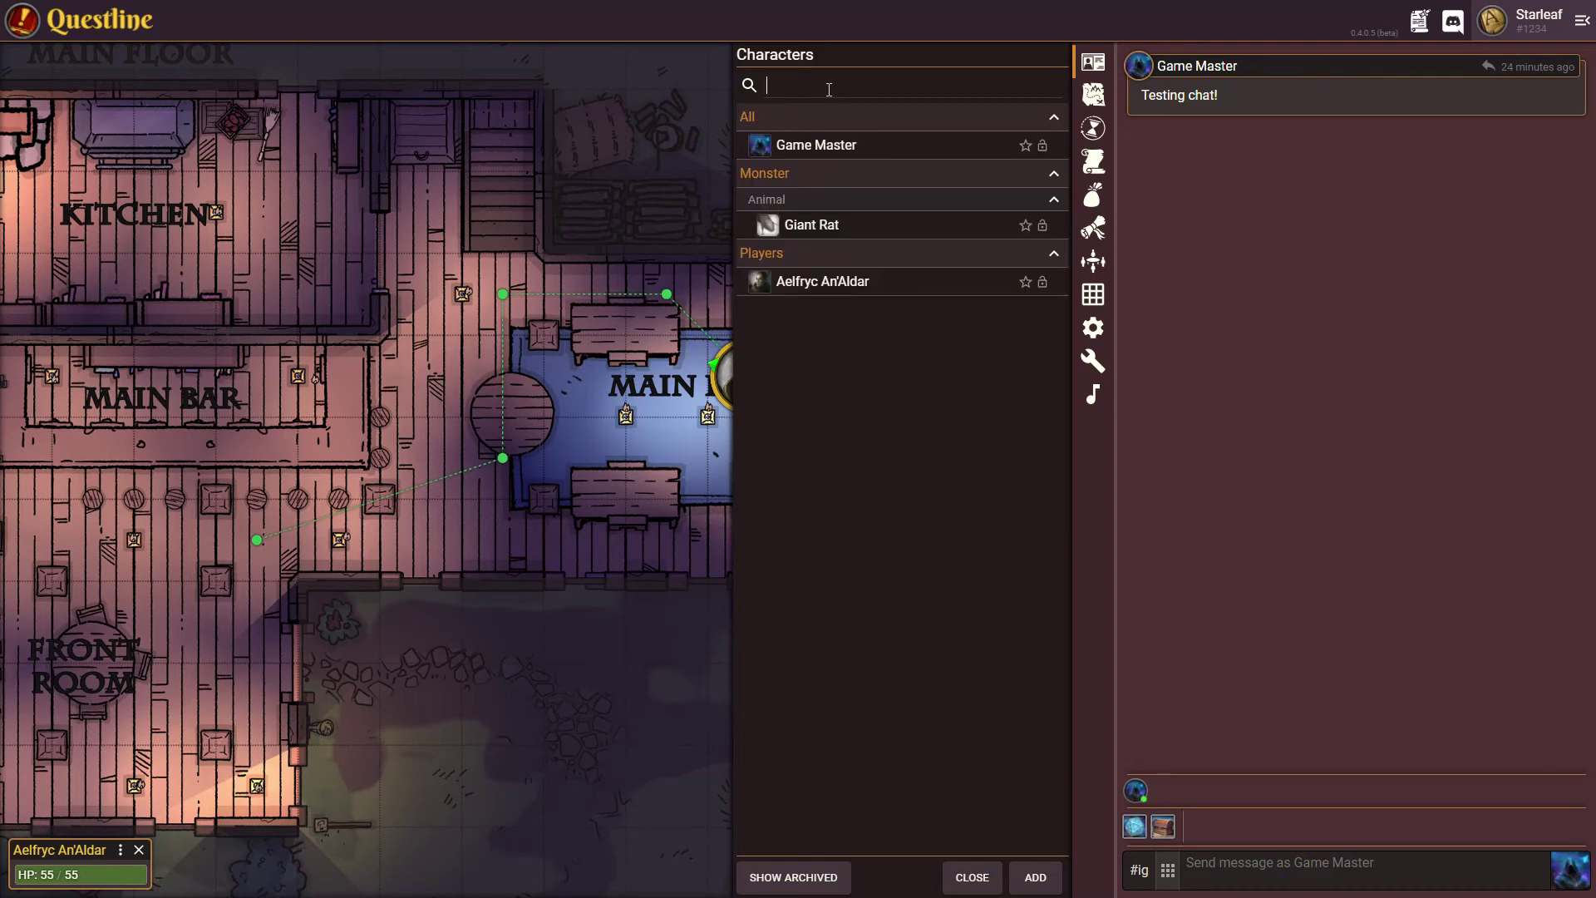
Step: View the Giant Rat's sheet, then check the archived characters and return to the active list
click(839, 226)
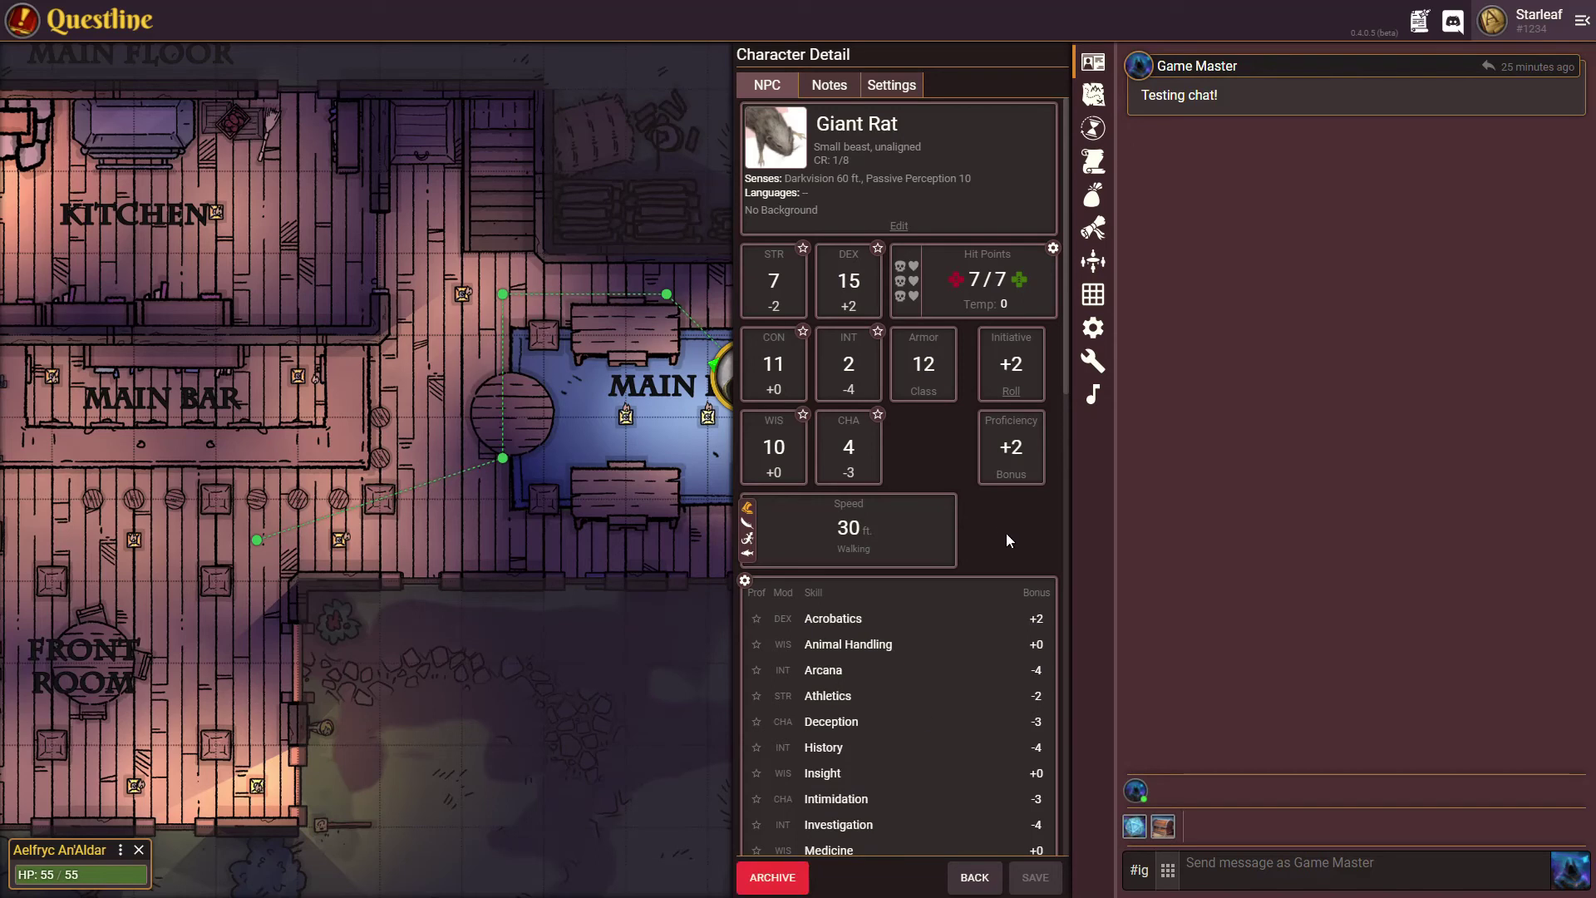
mouse_move(1327, 106)
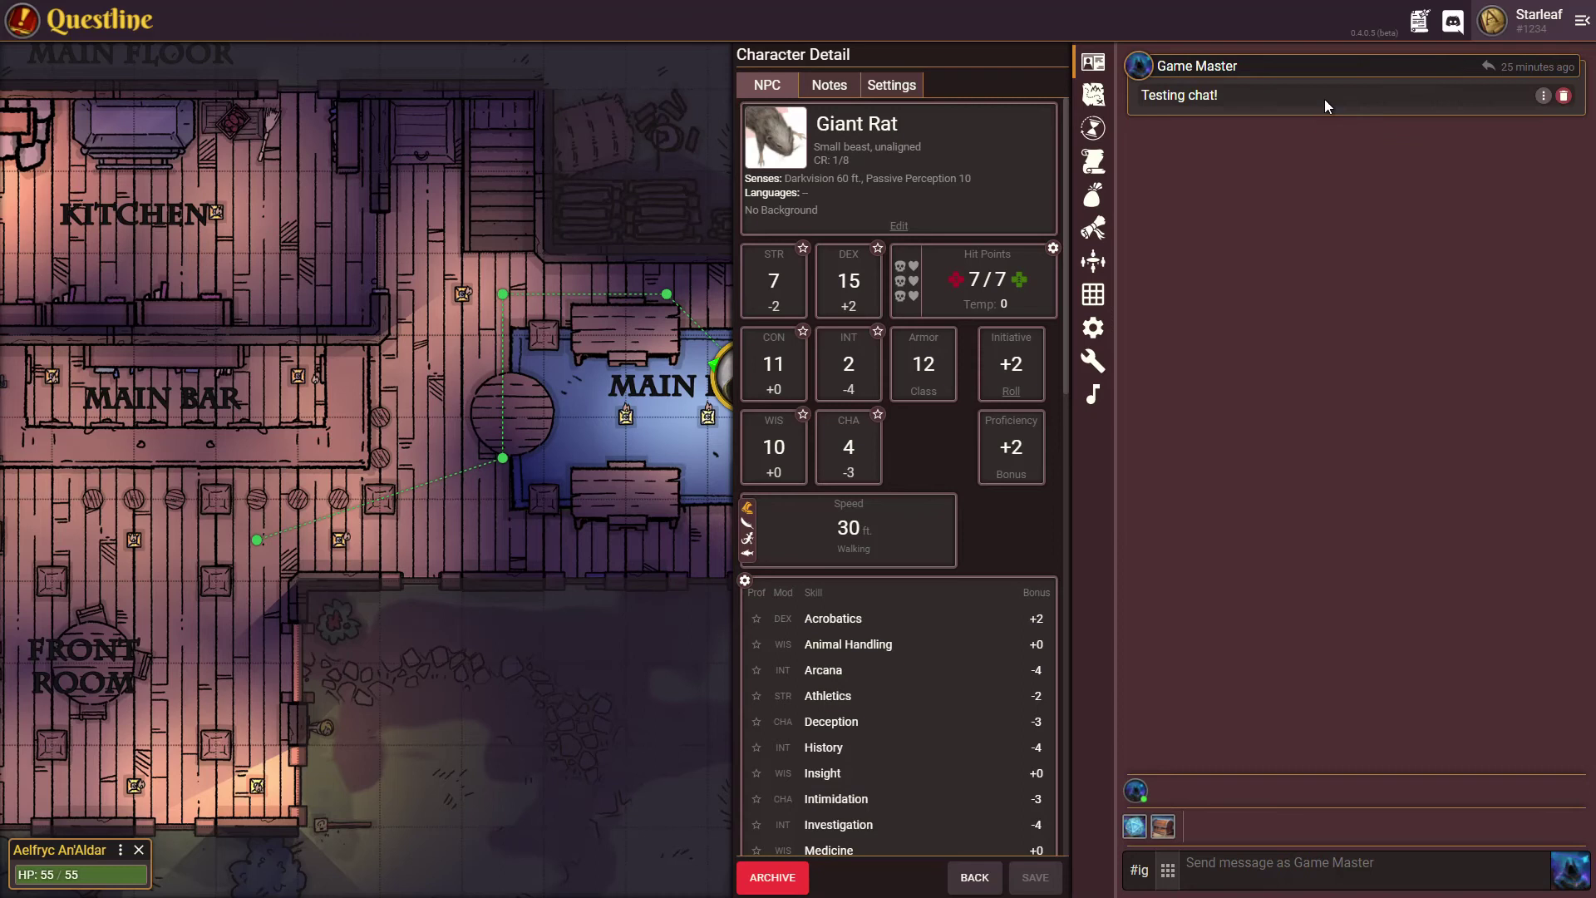
click(975, 880)
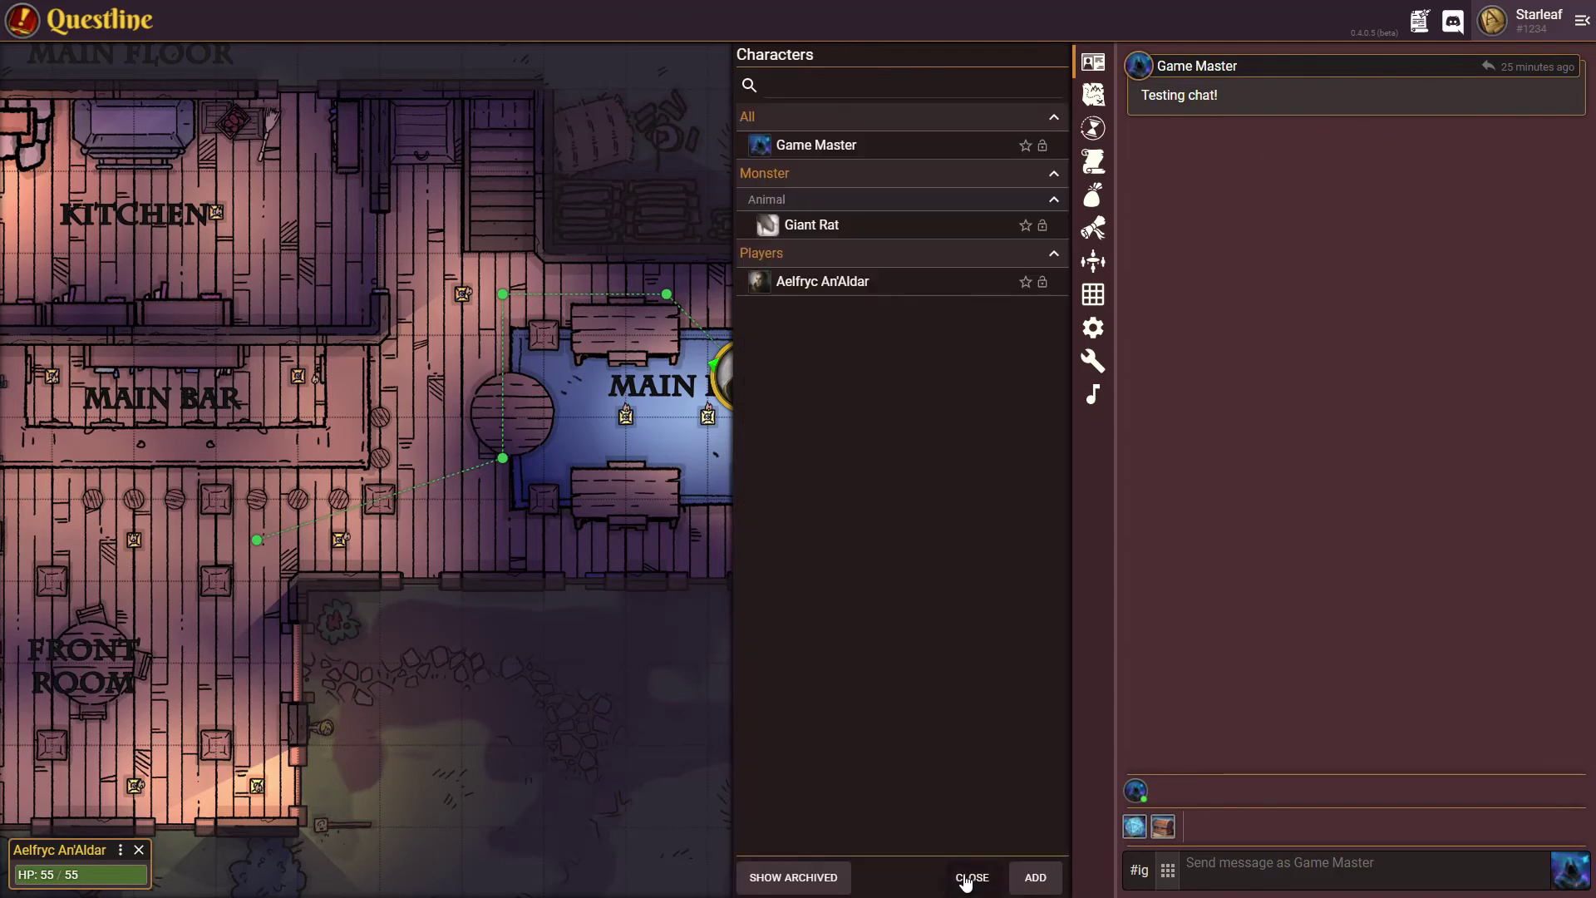
click(801, 877)
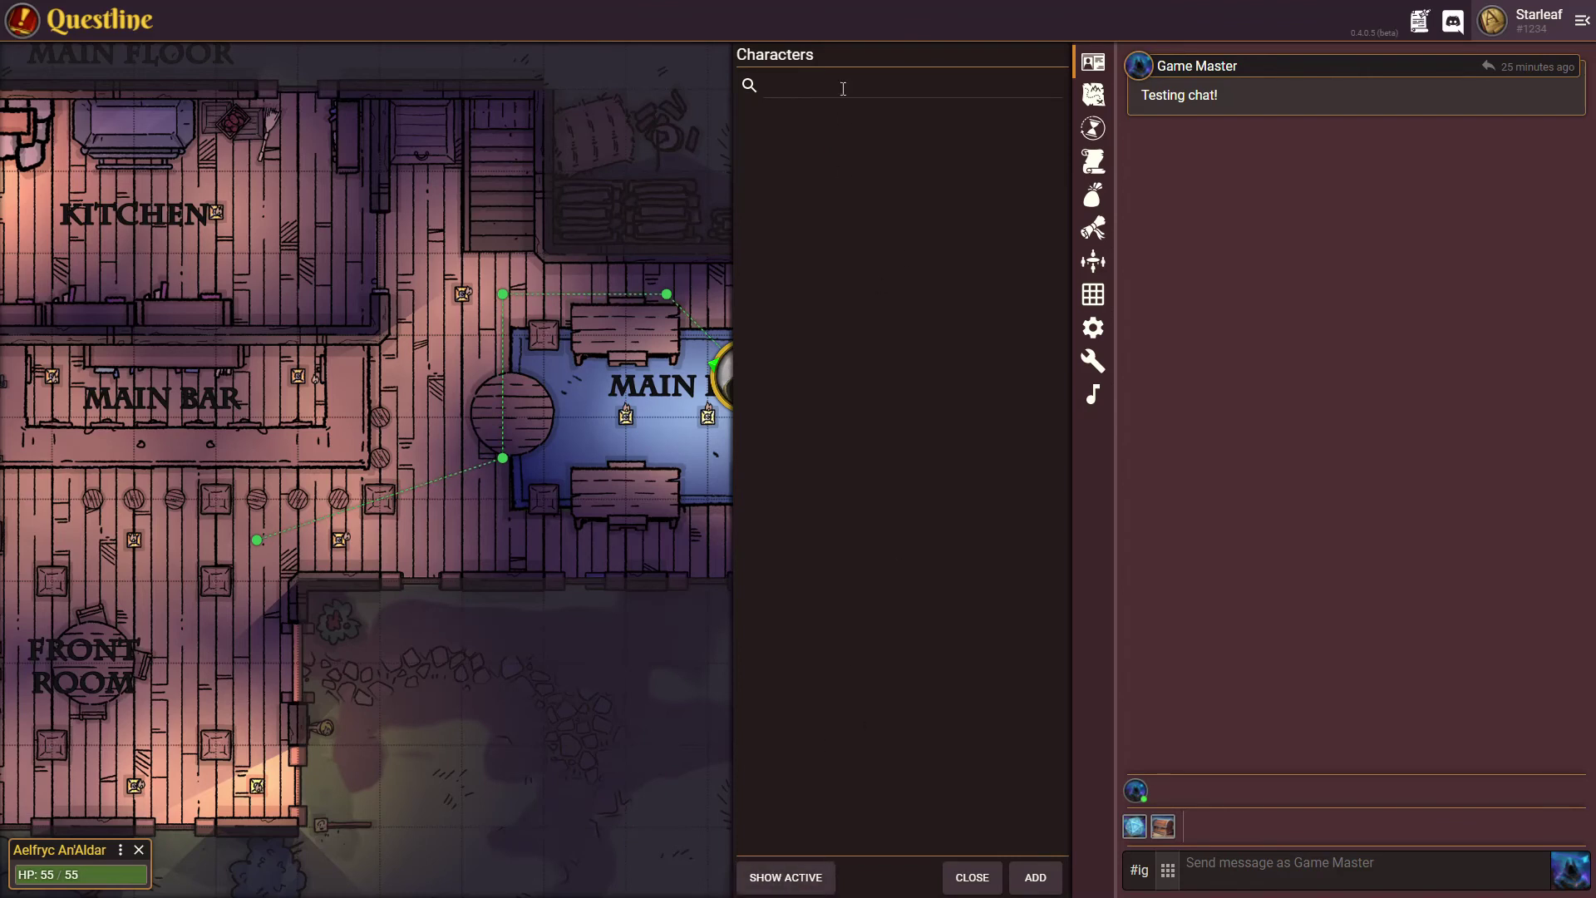
click(800, 877)
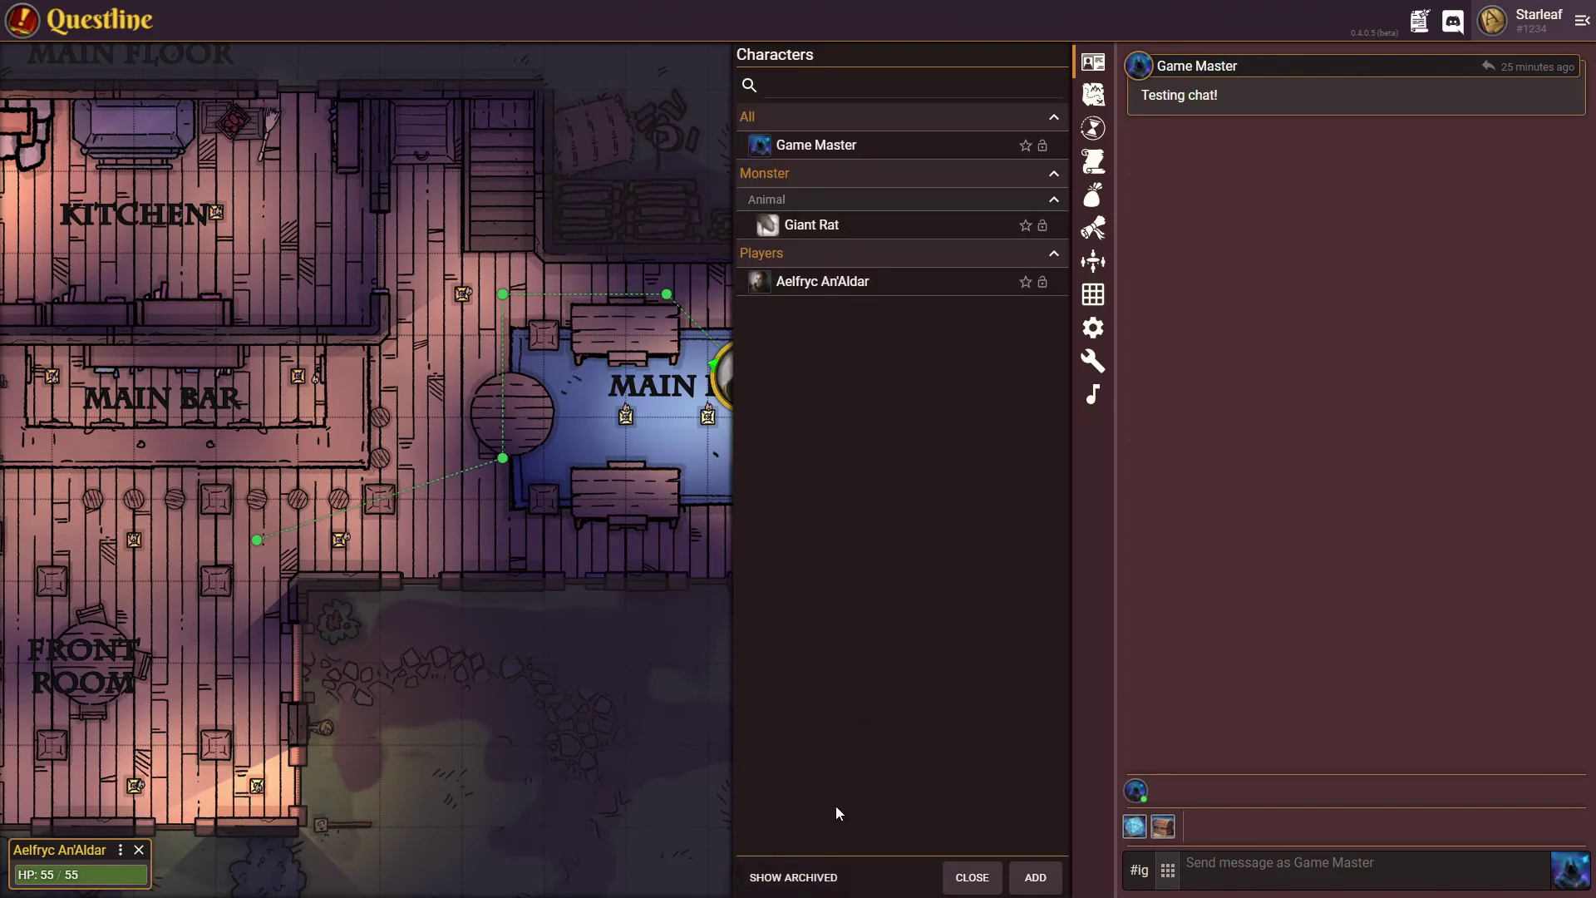
Step: Place a Giant Rat token on the map beside the round table in the main room and select it
drag(767, 225, 590, 470)
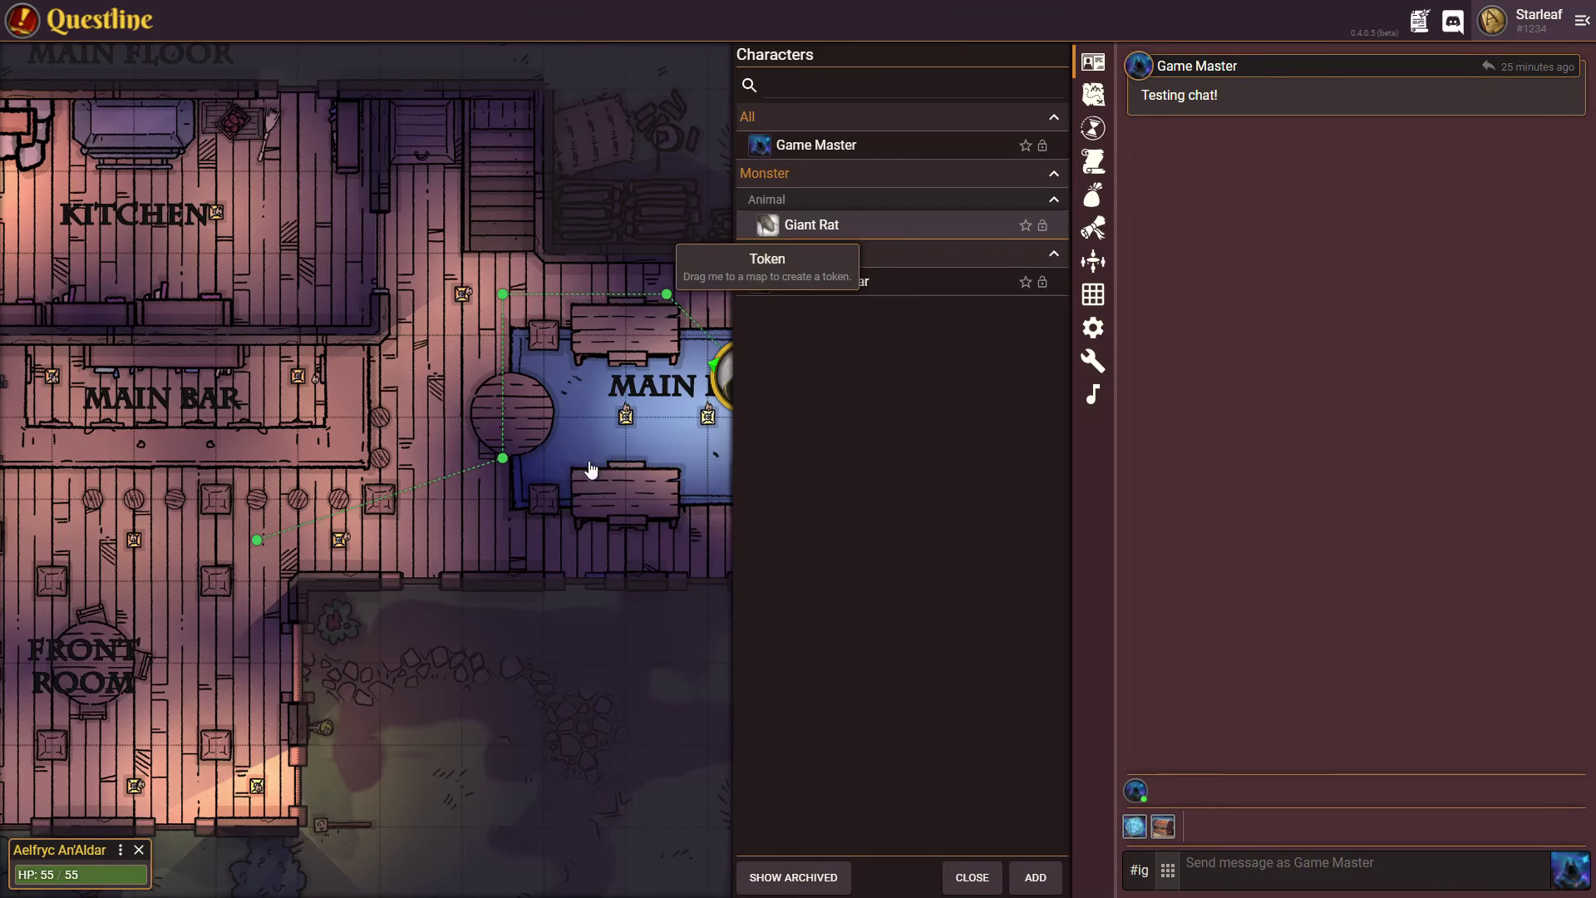
click(971, 877)
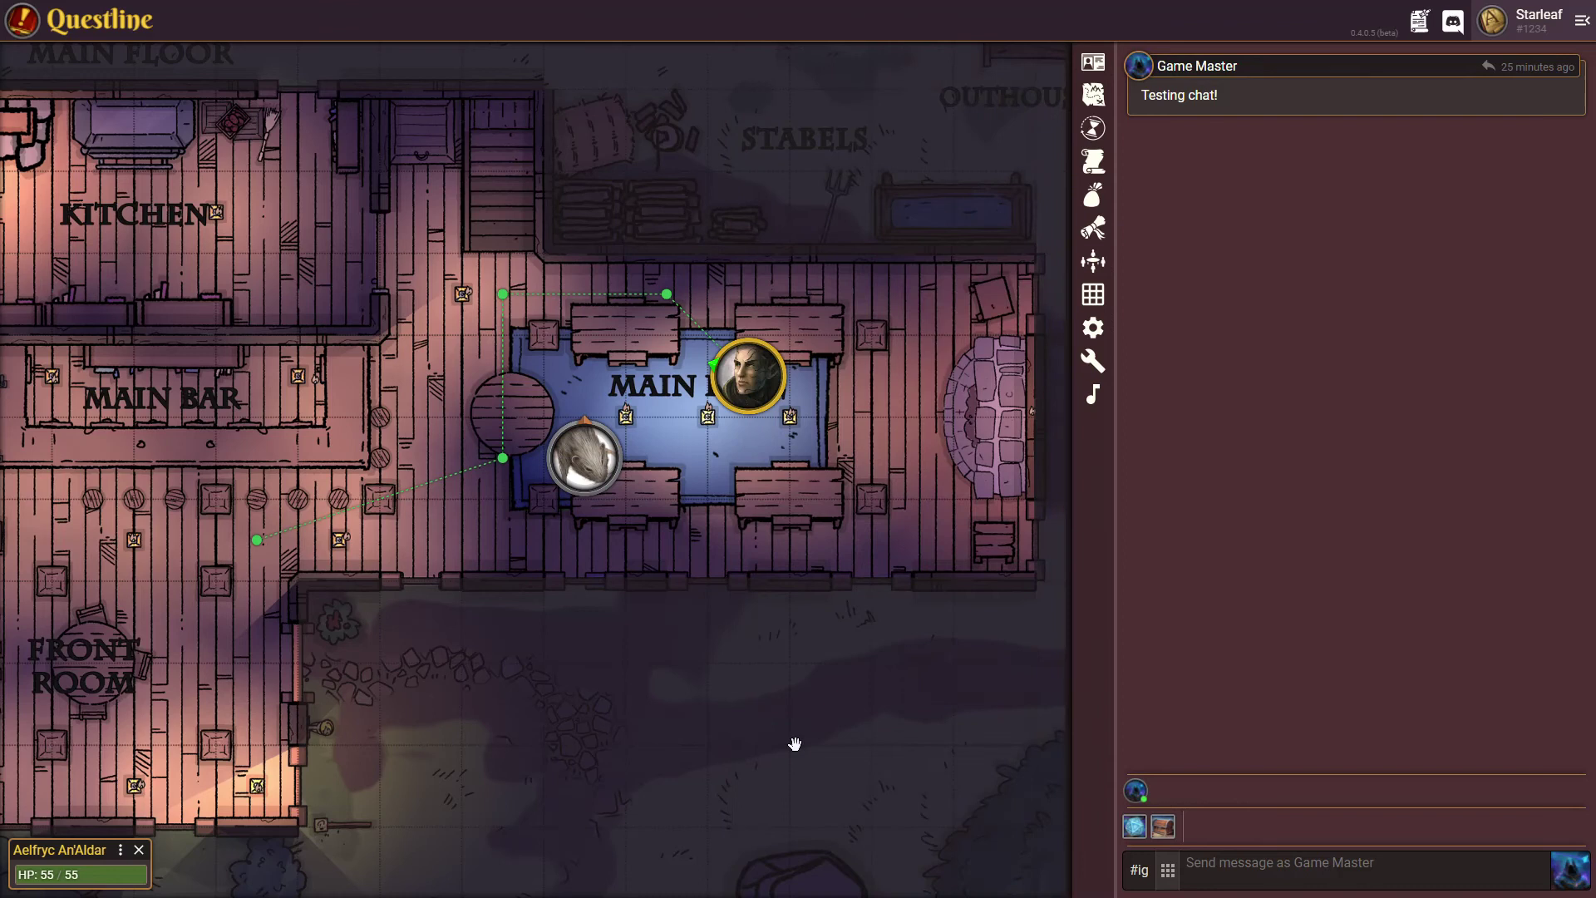
click(590, 460)
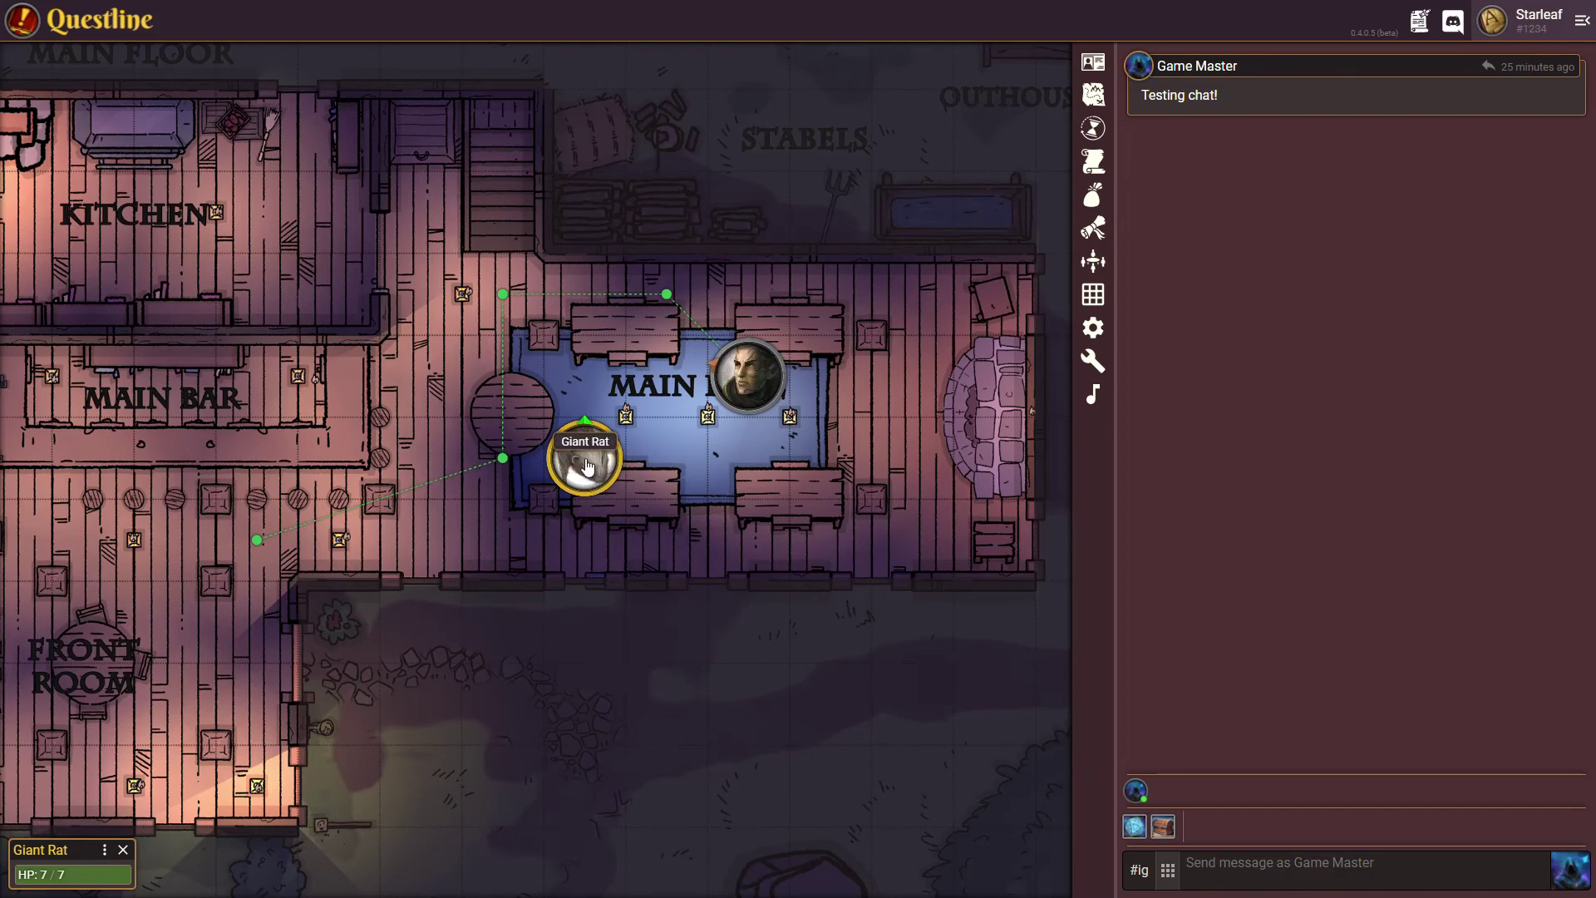
Step: Set the Giant Rat's privacy to Private in its character settings, save it, and close the character list
click(1093, 65)
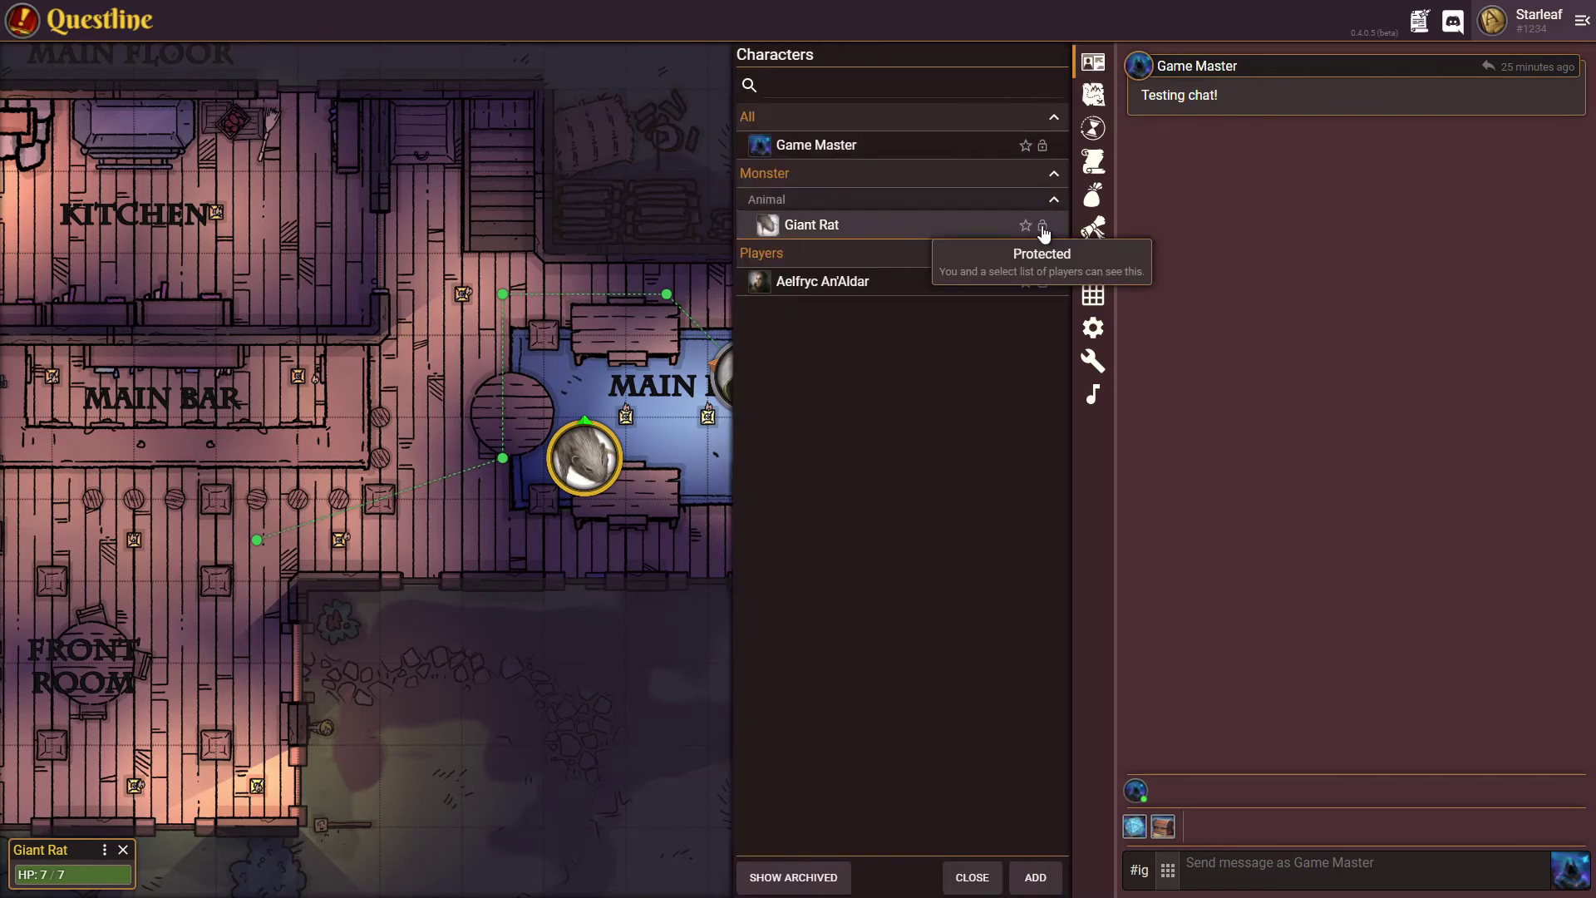
click(816, 228)
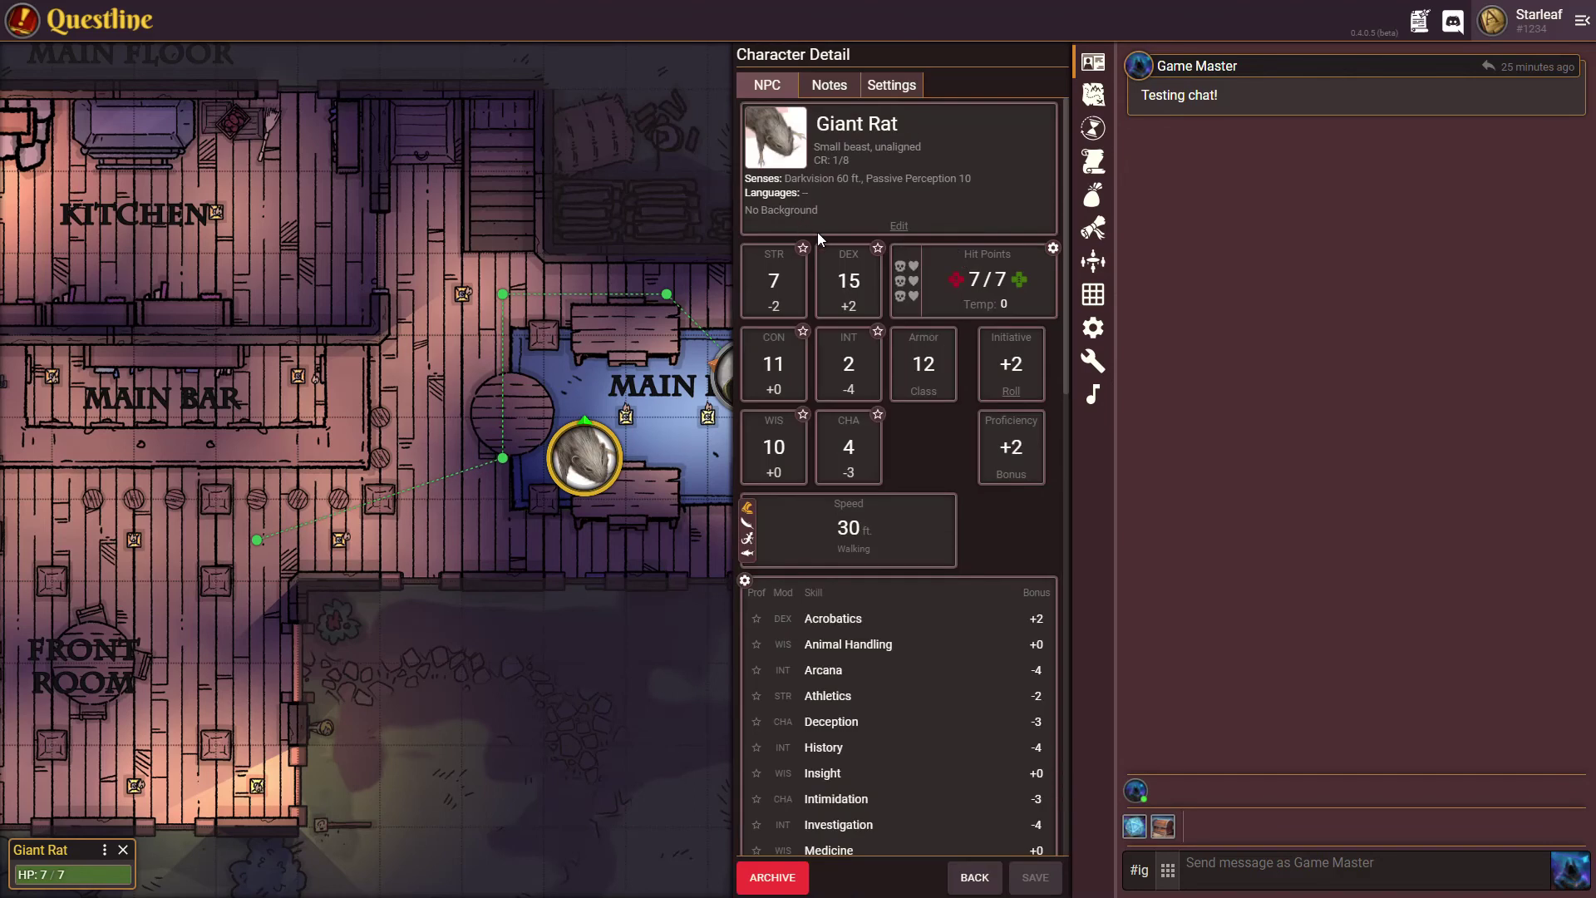
click(888, 87)
click(921, 183)
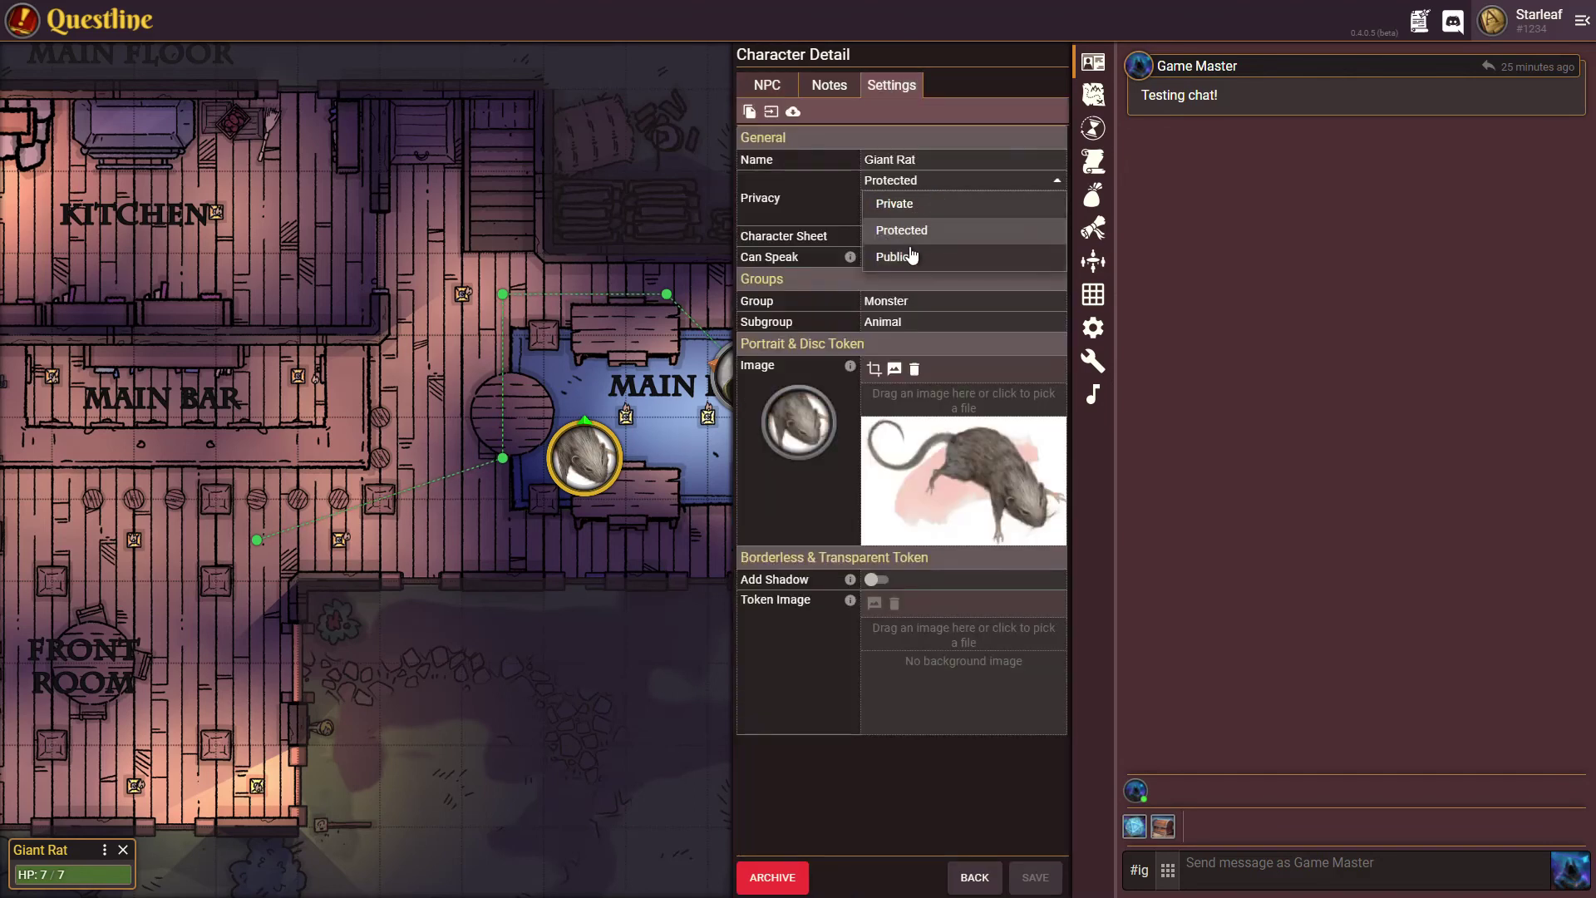
click(905, 205)
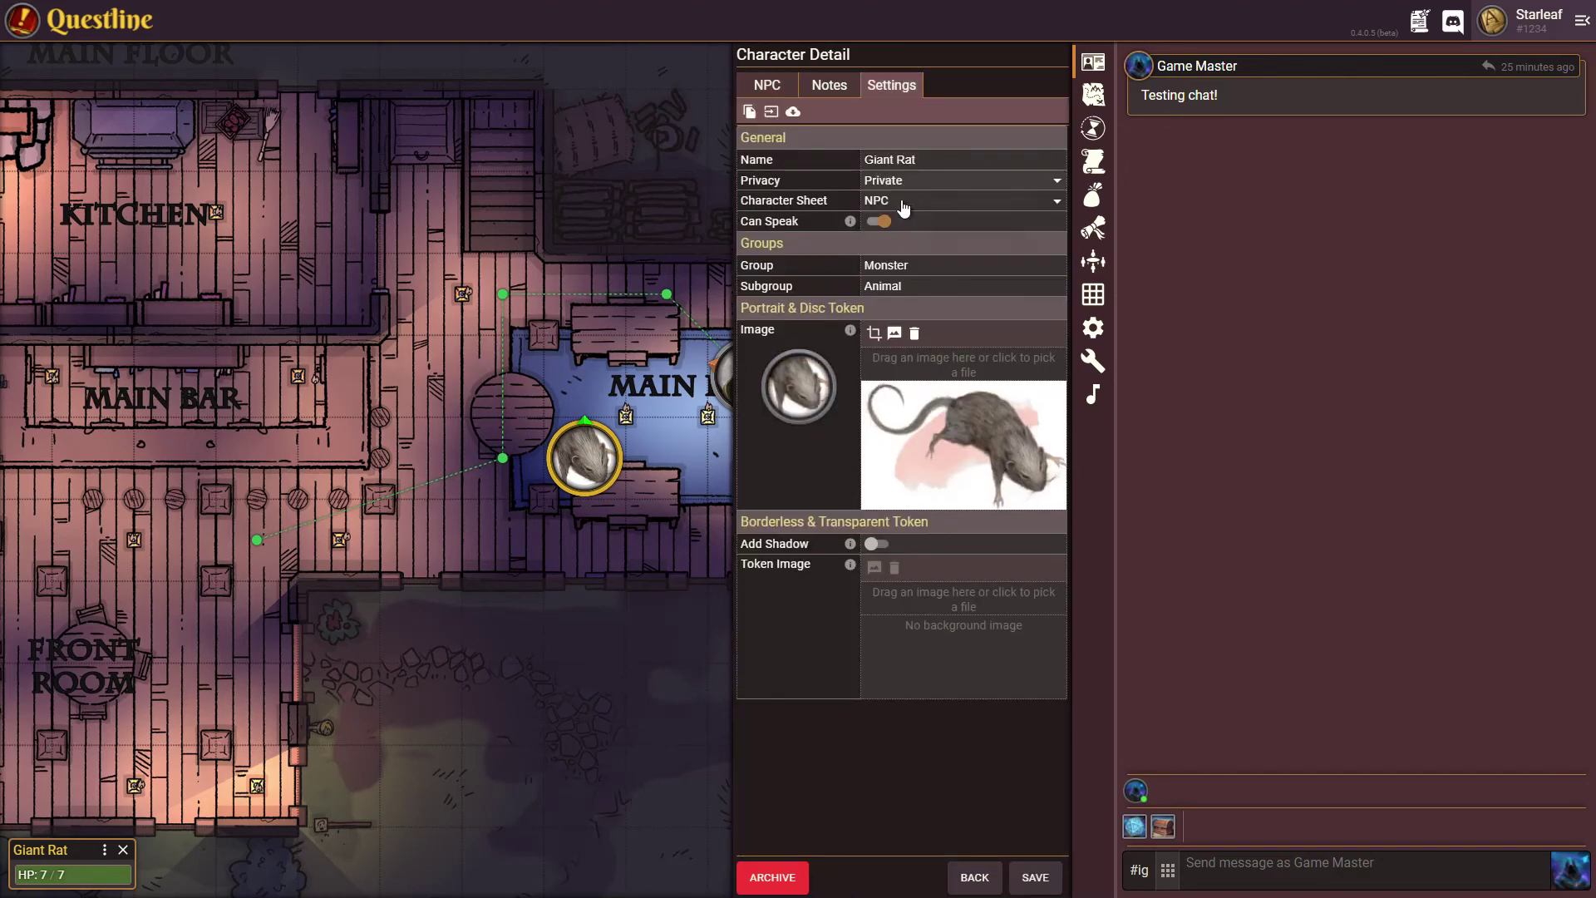
click(1035, 877)
click(968, 878)
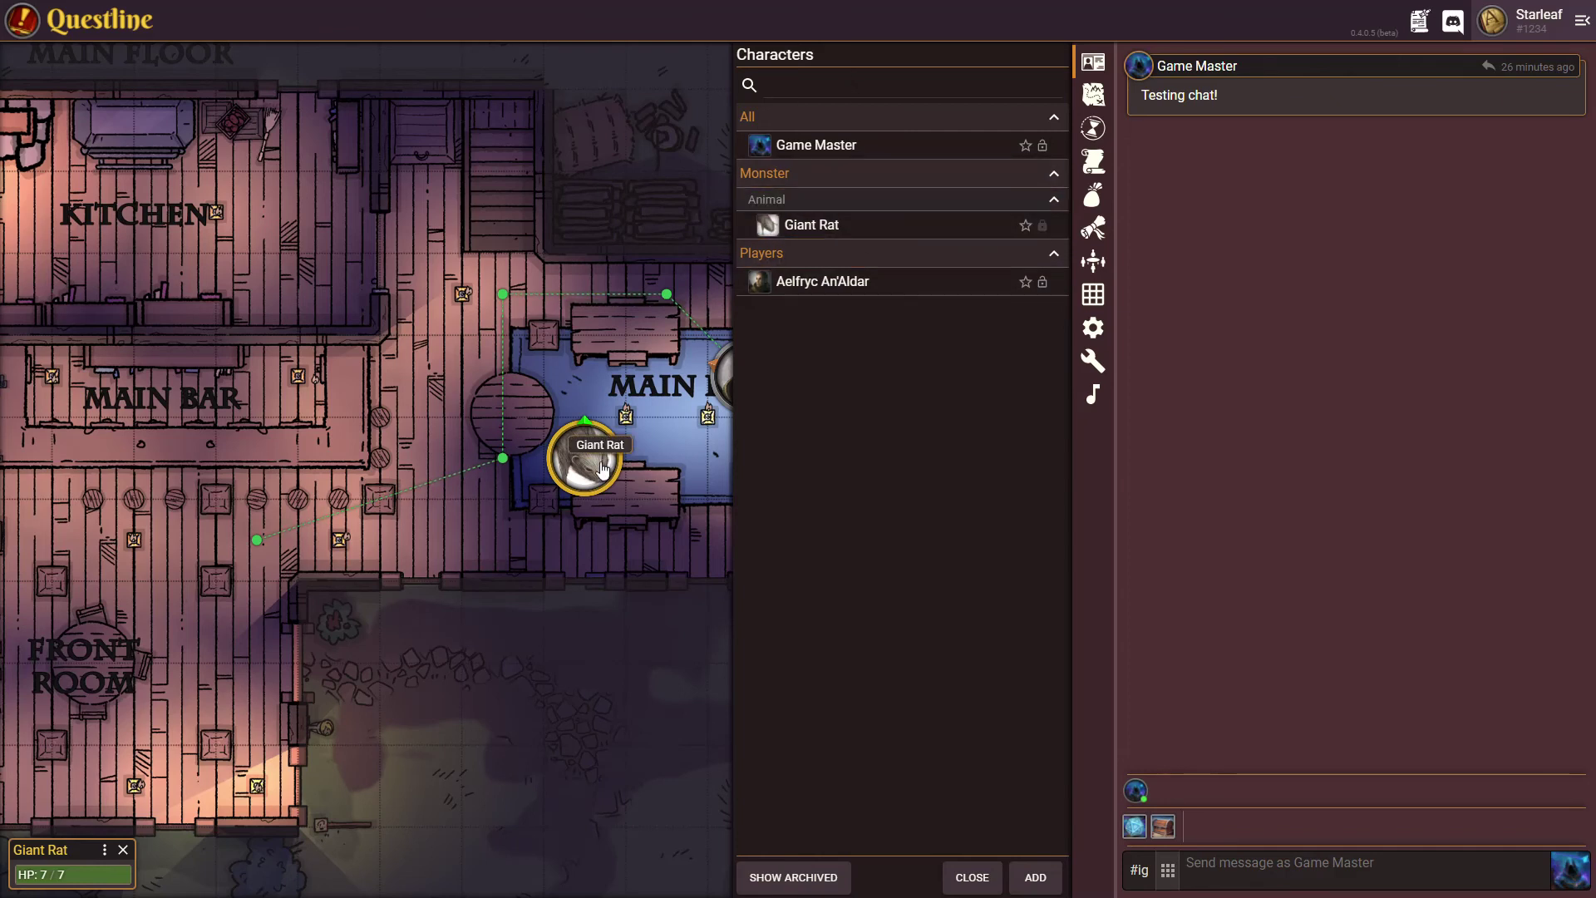
click(968, 877)
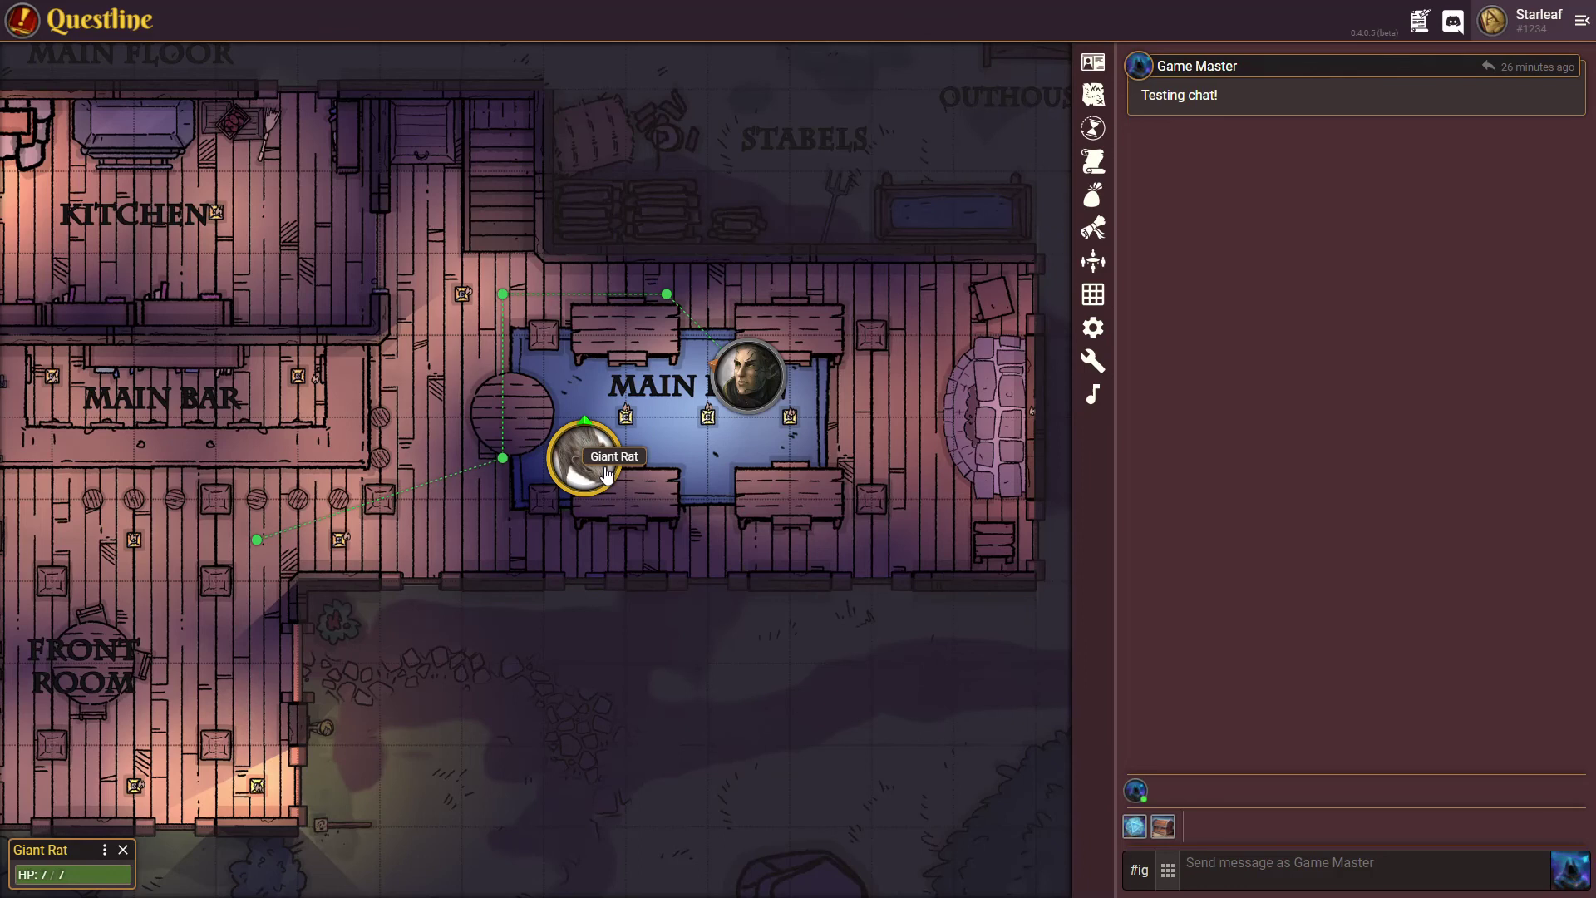
Step: Hide the Giant Rat token and move it from the main room into the kitchen's lower-right corner
click(104, 850)
click(75, 781)
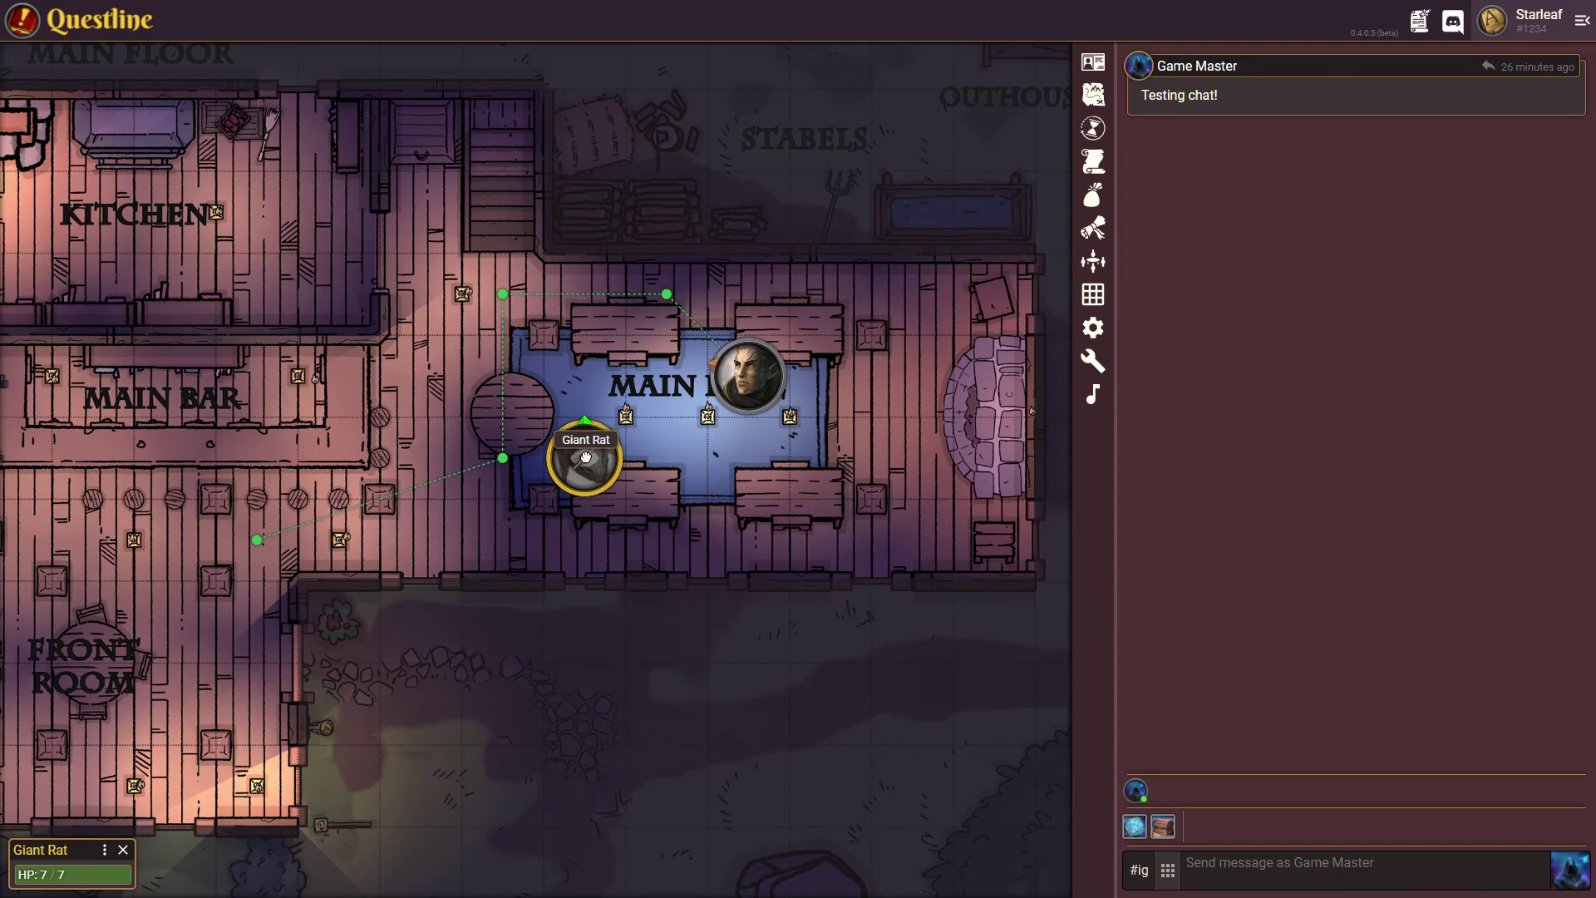
drag(585, 457, 340, 293)
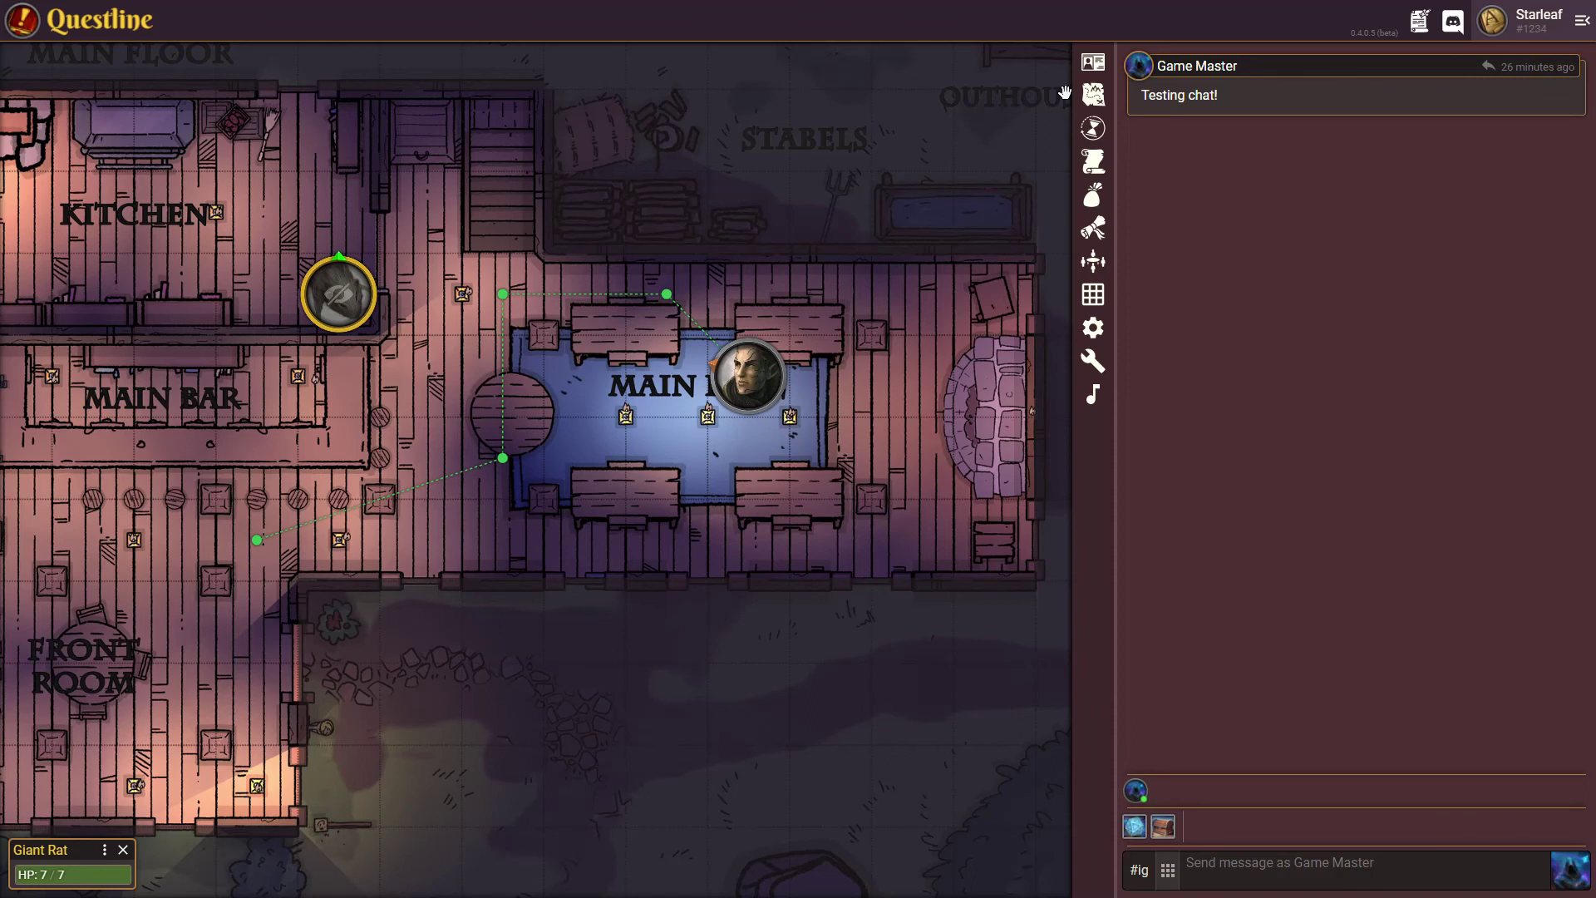
Step: Set the Giant Rat's privacy to Protected, grant access to the listed player, and save the character
click(1095, 68)
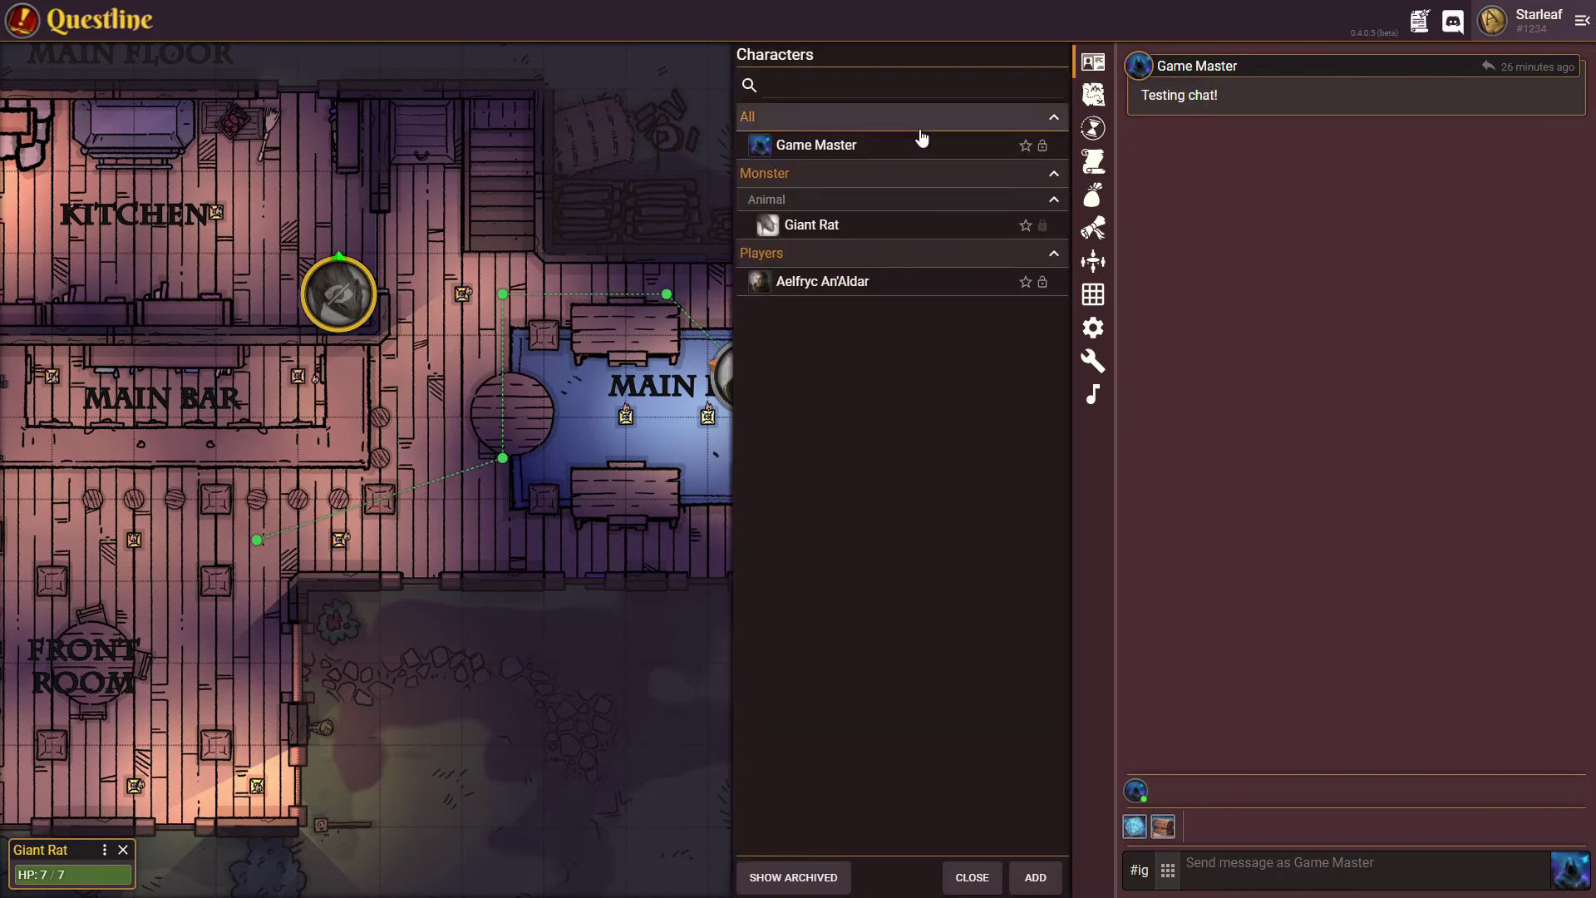
click(834, 232)
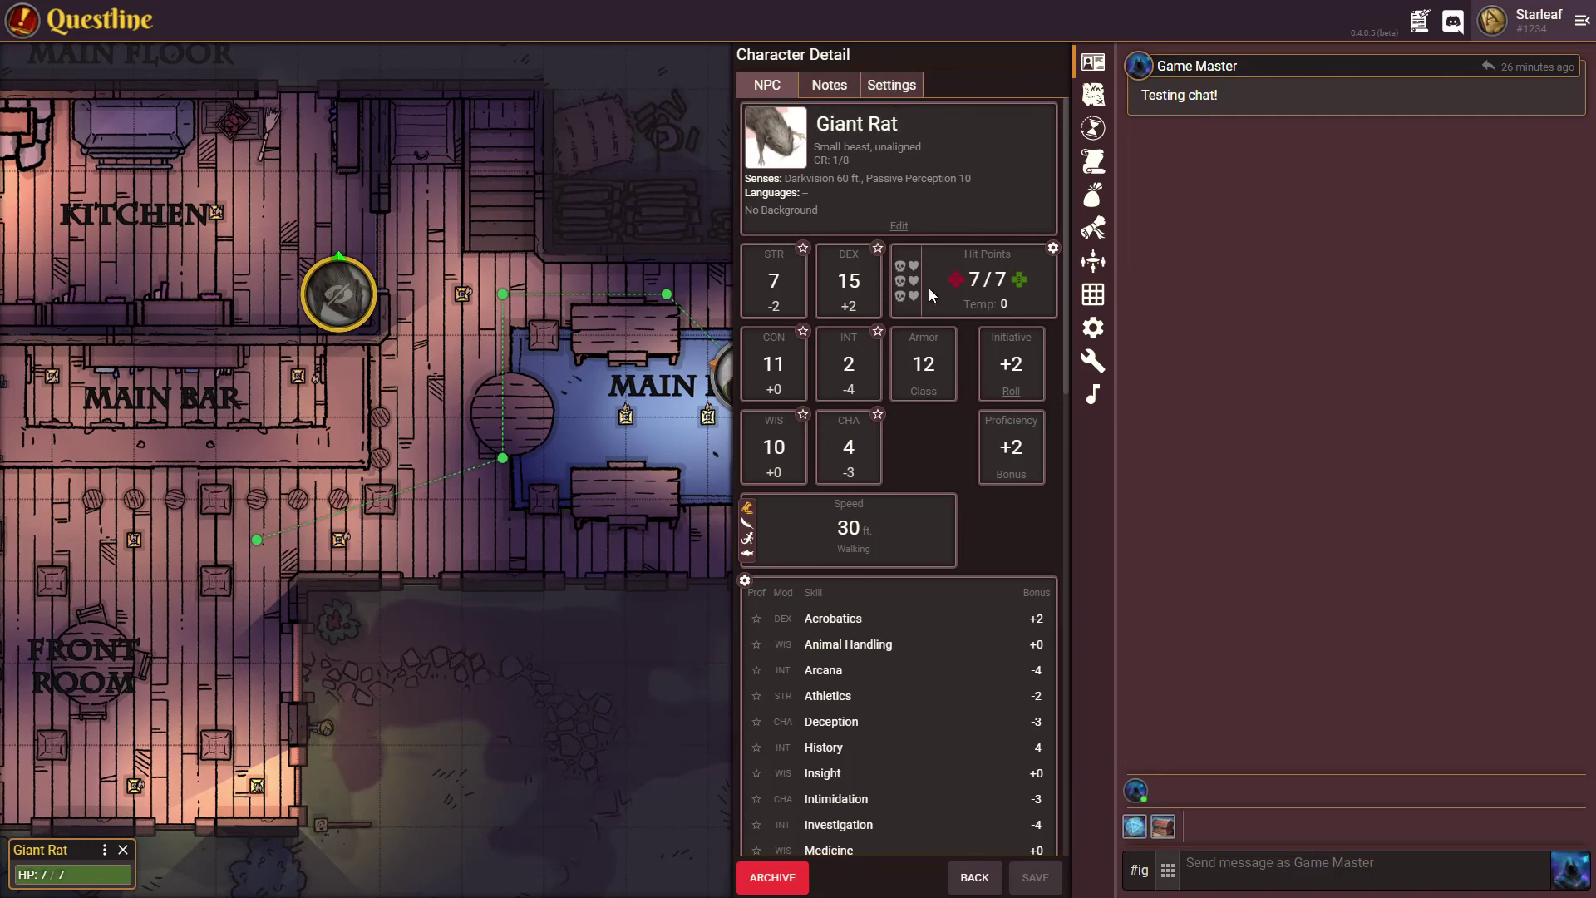
click(891, 86)
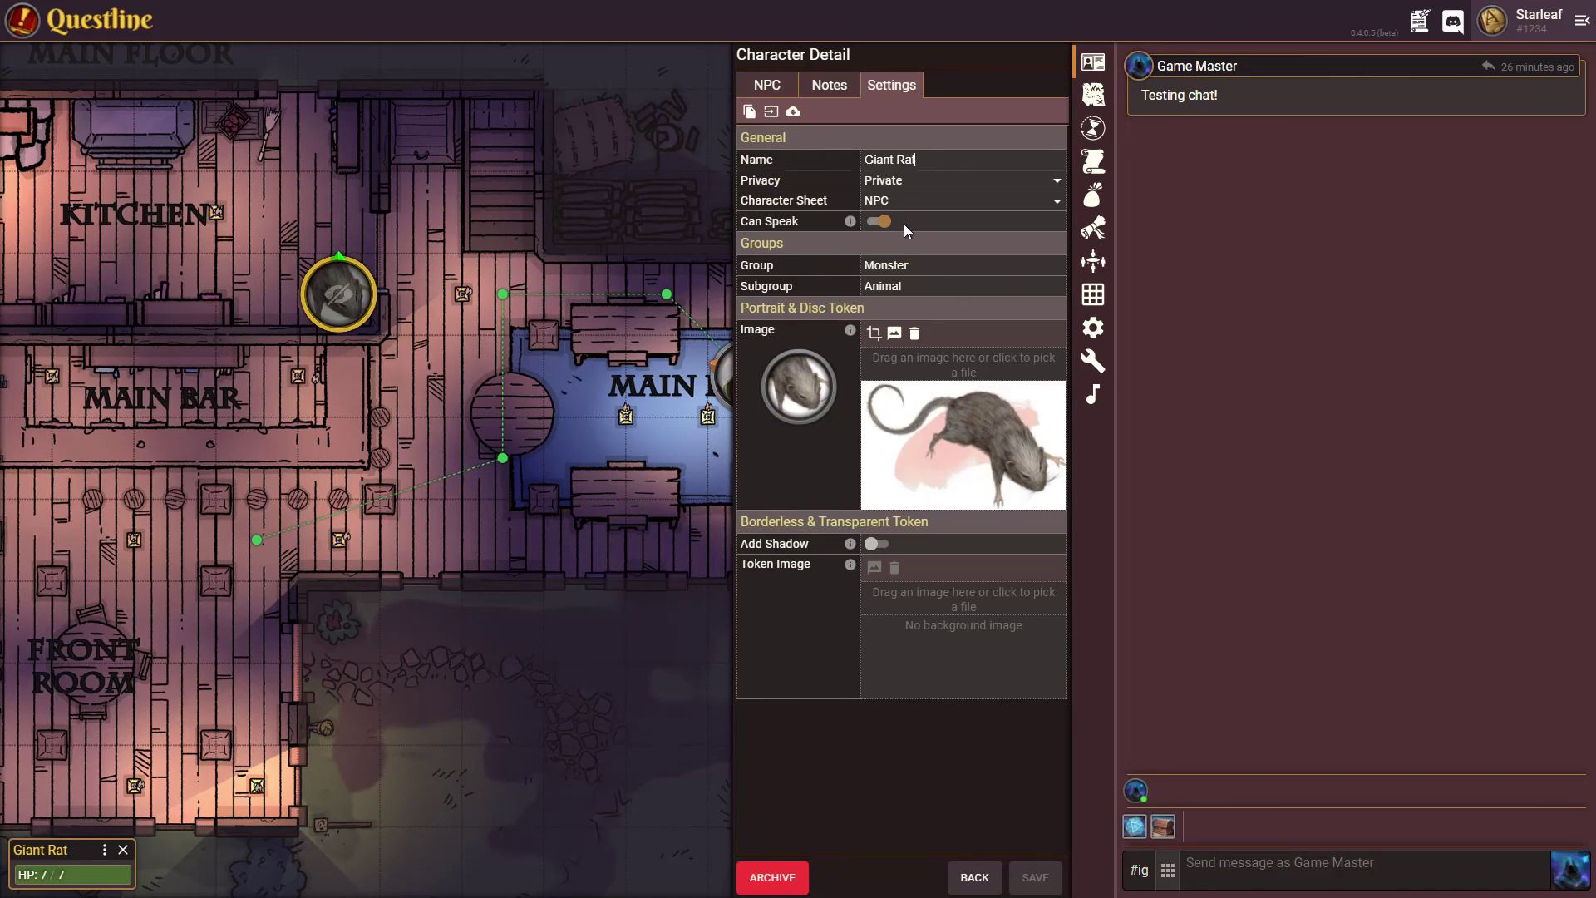
click(930, 179)
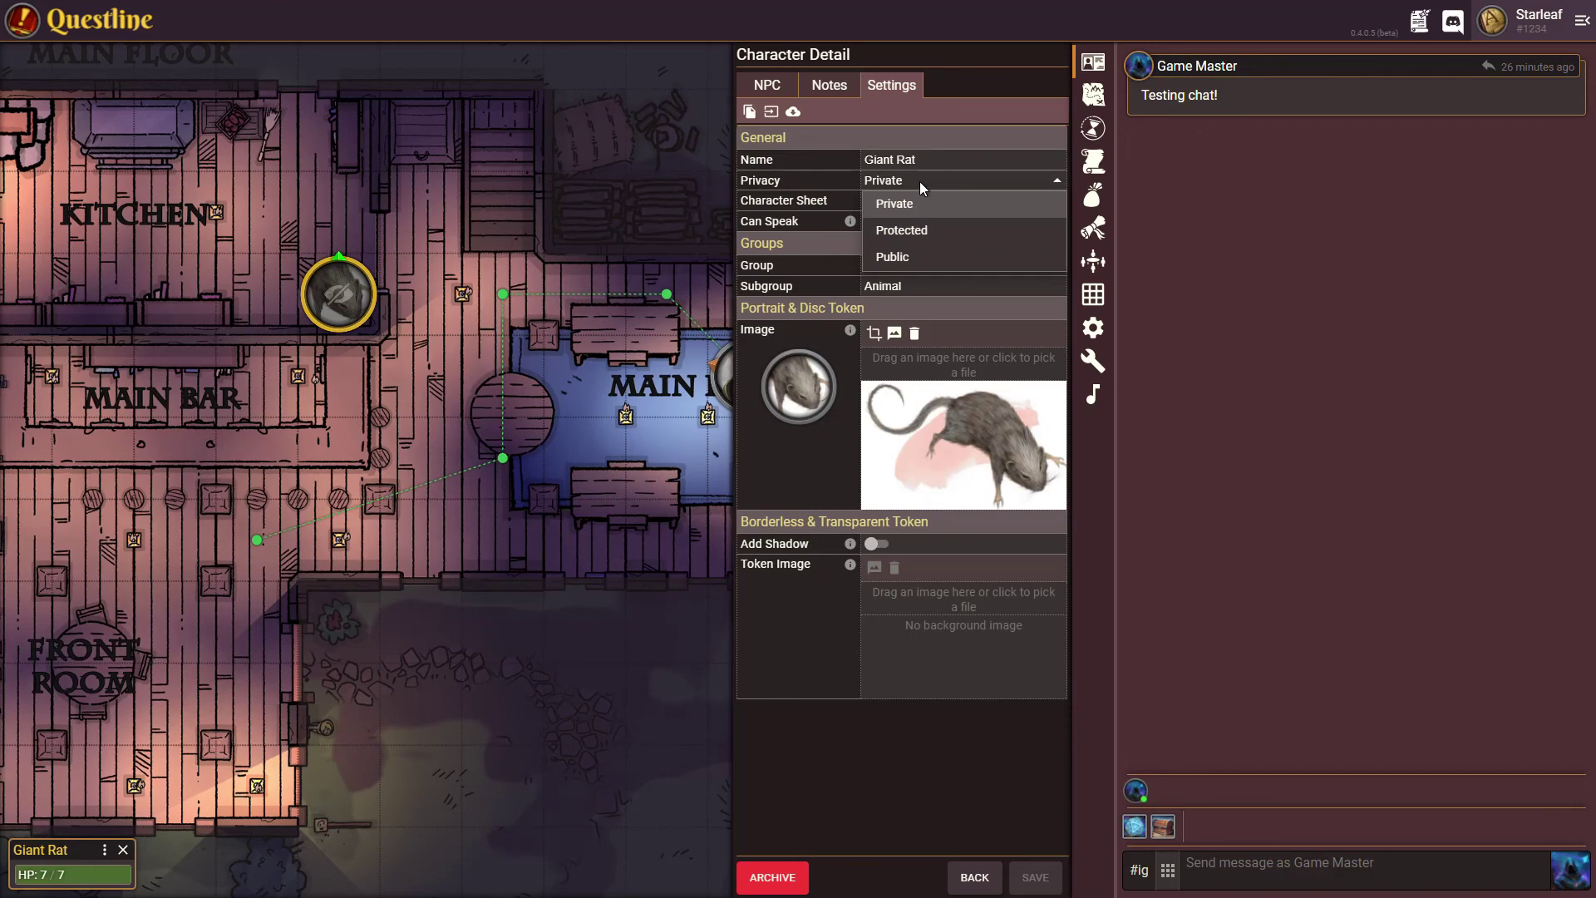
click(908, 239)
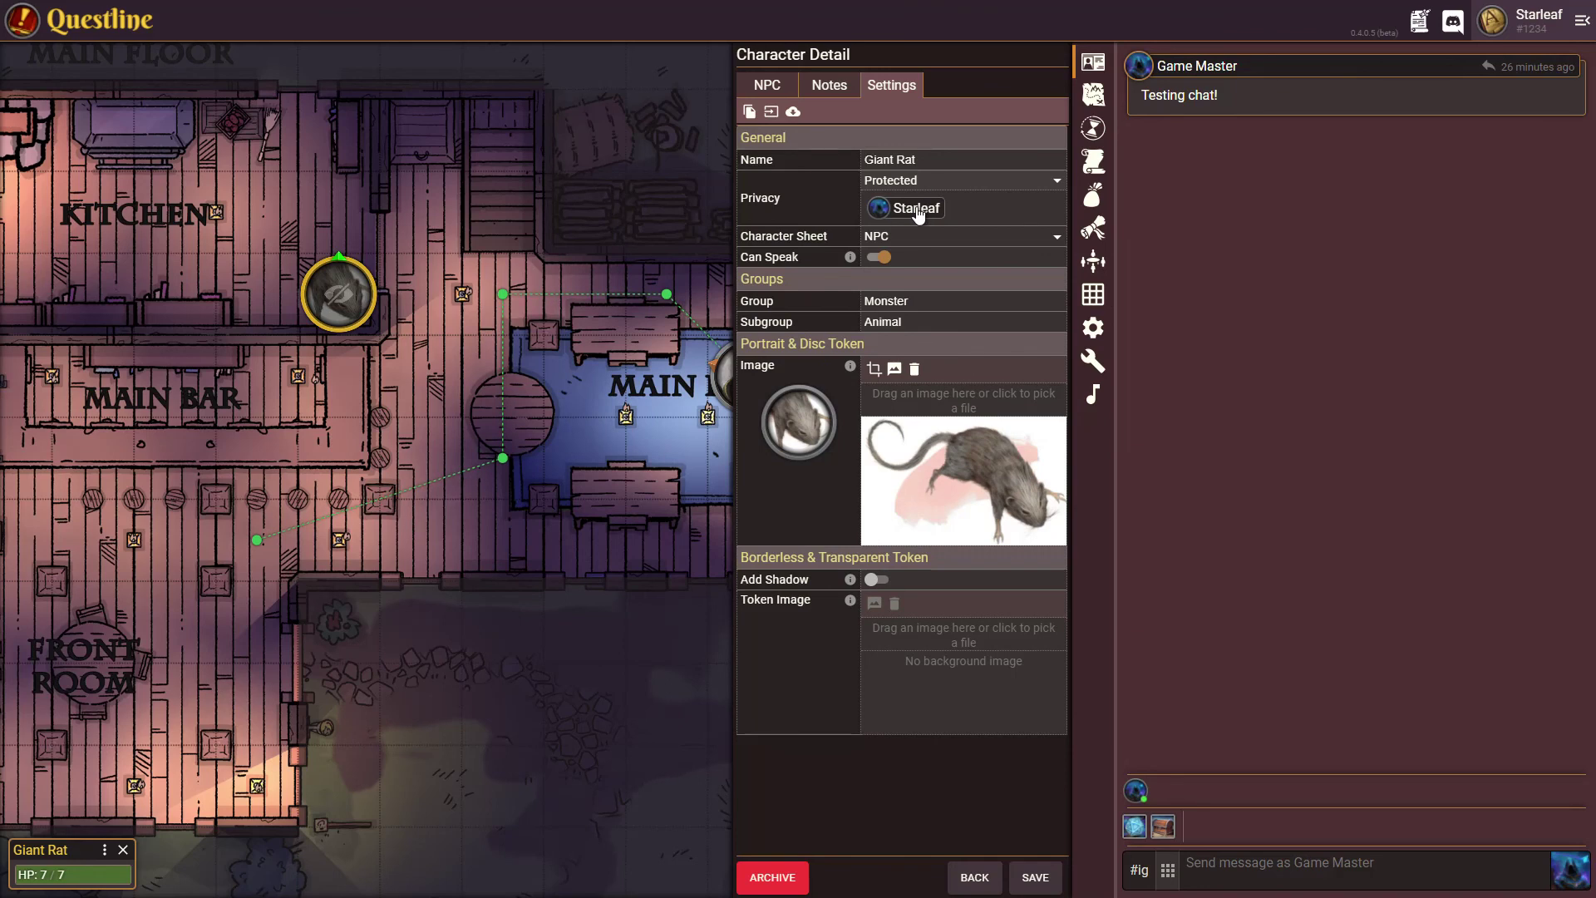
click(917, 210)
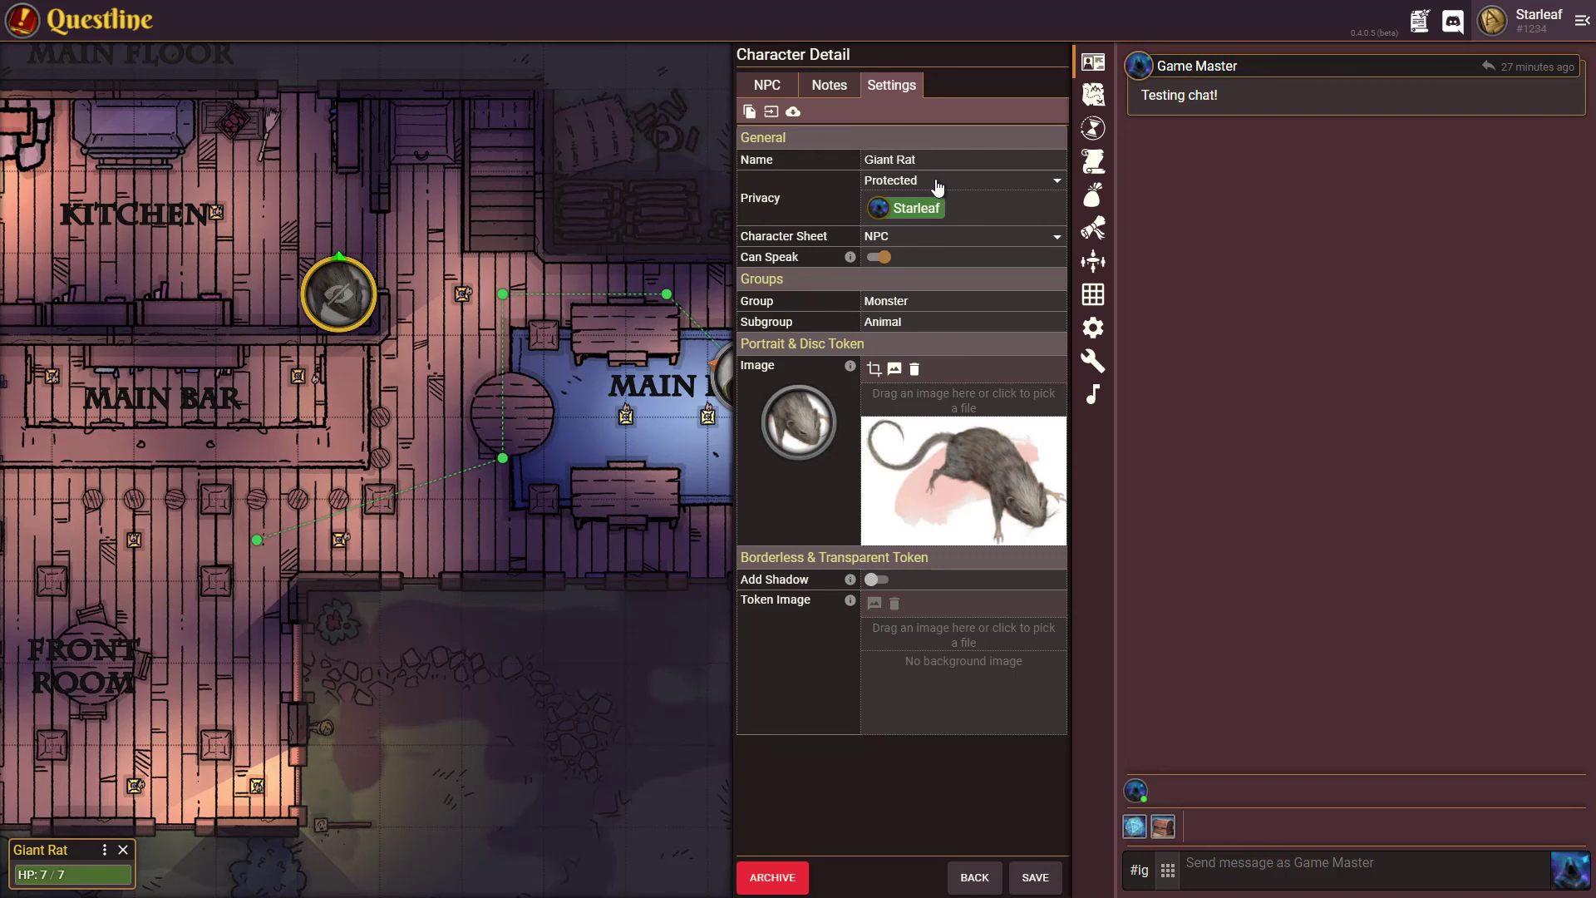
click(1035, 877)
click(977, 879)
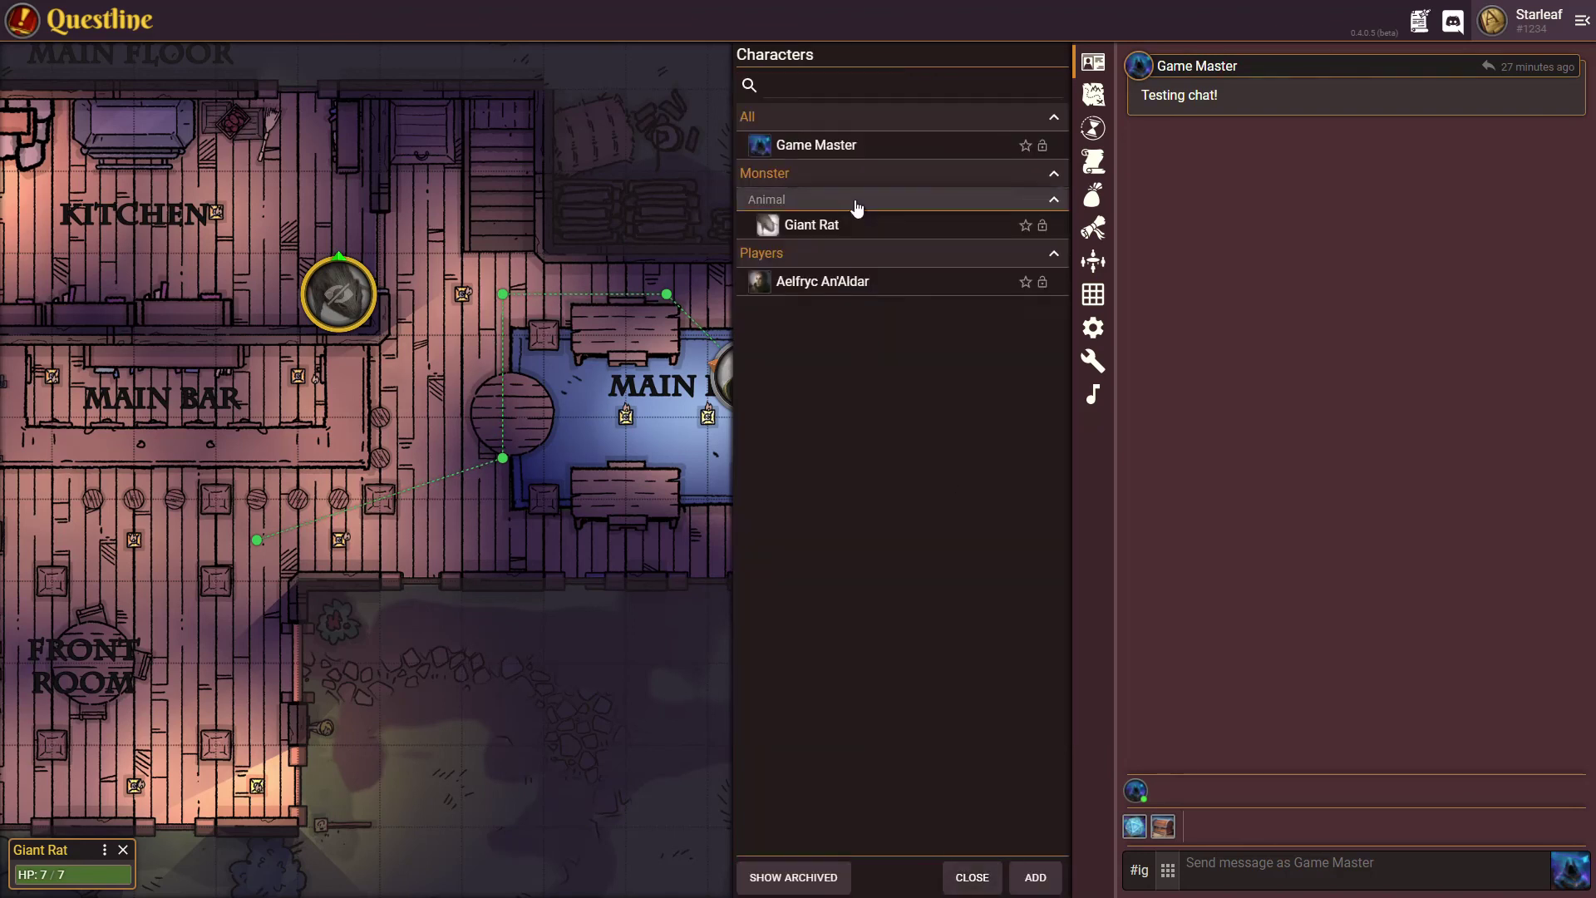
Step: Review the Giant Rat's saved privacy settings and its hidden token on the map, then reopen the character list
click(817, 235)
click(909, 95)
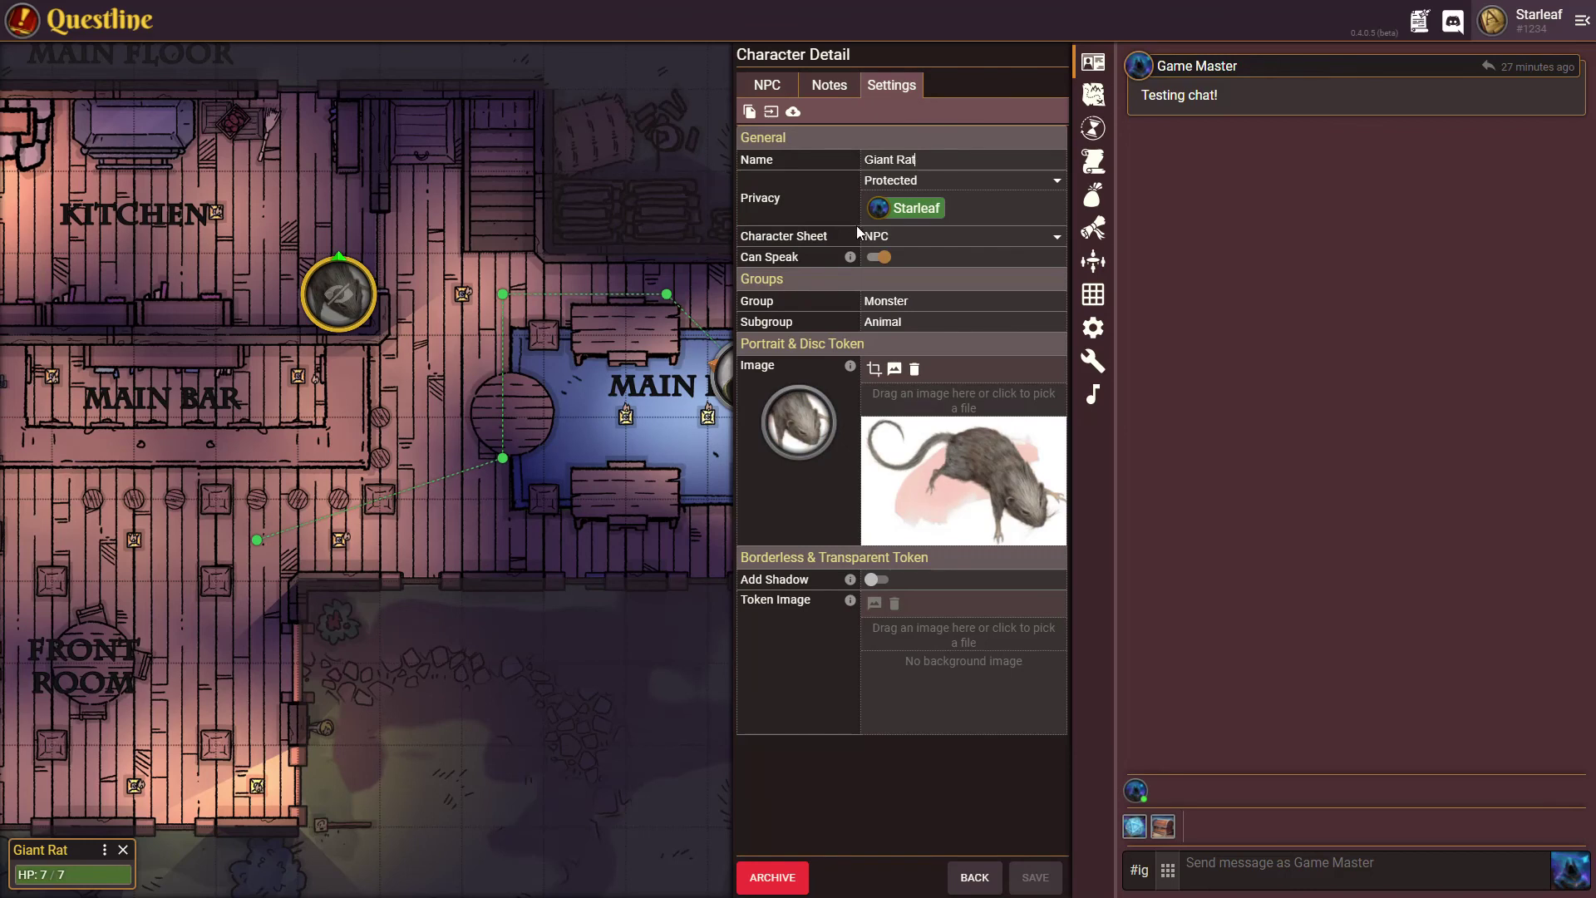
click(365, 282)
key(h)
click(973, 878)
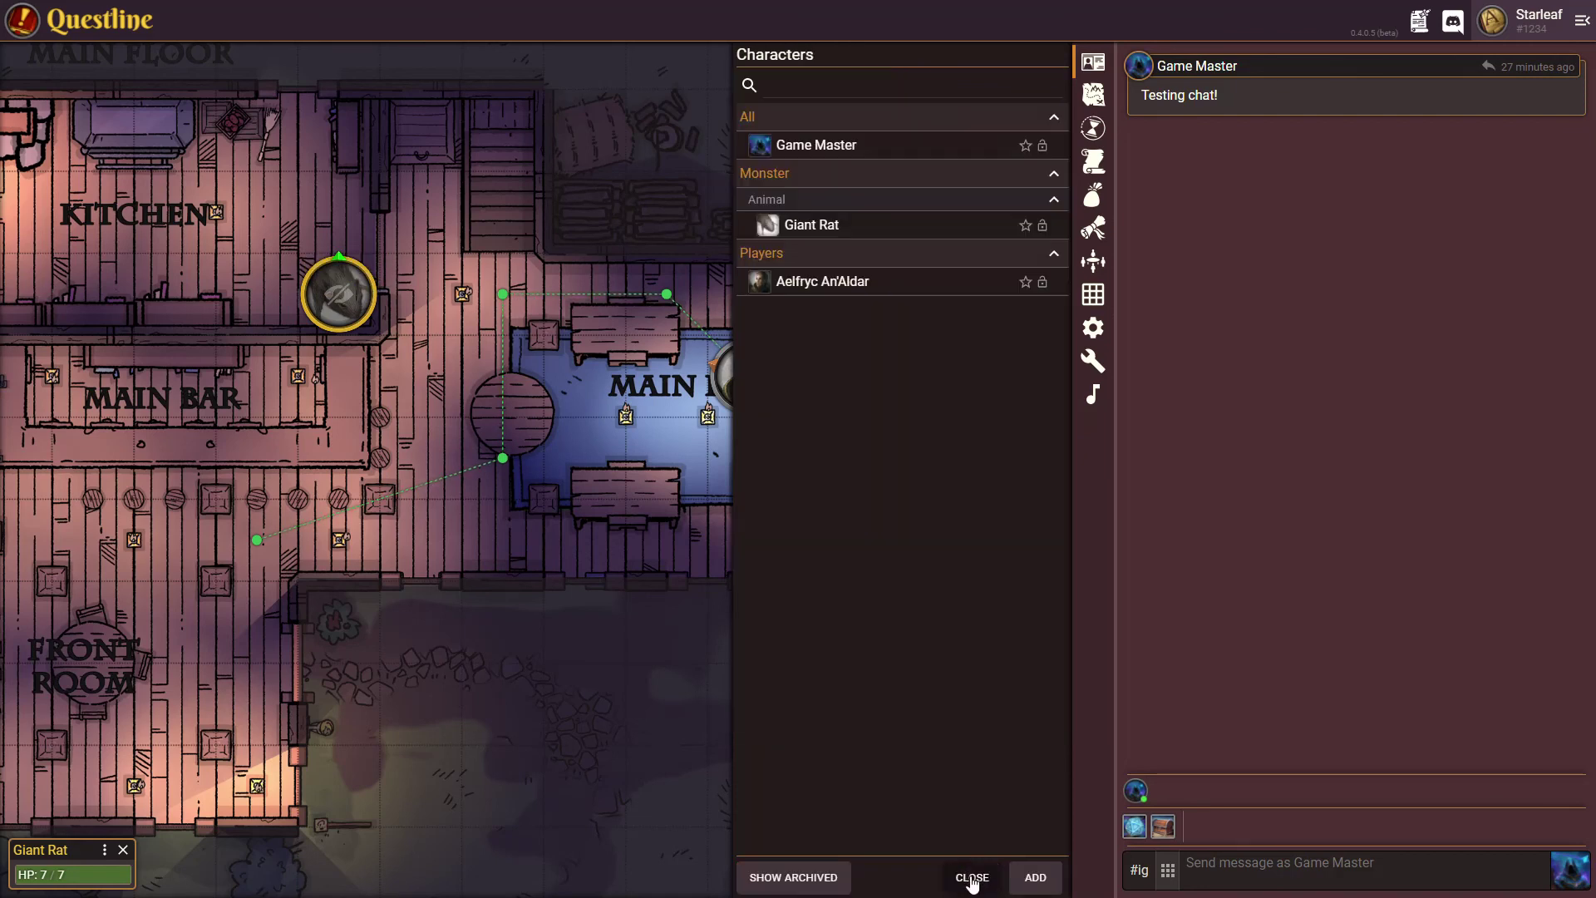
click(973, 879)
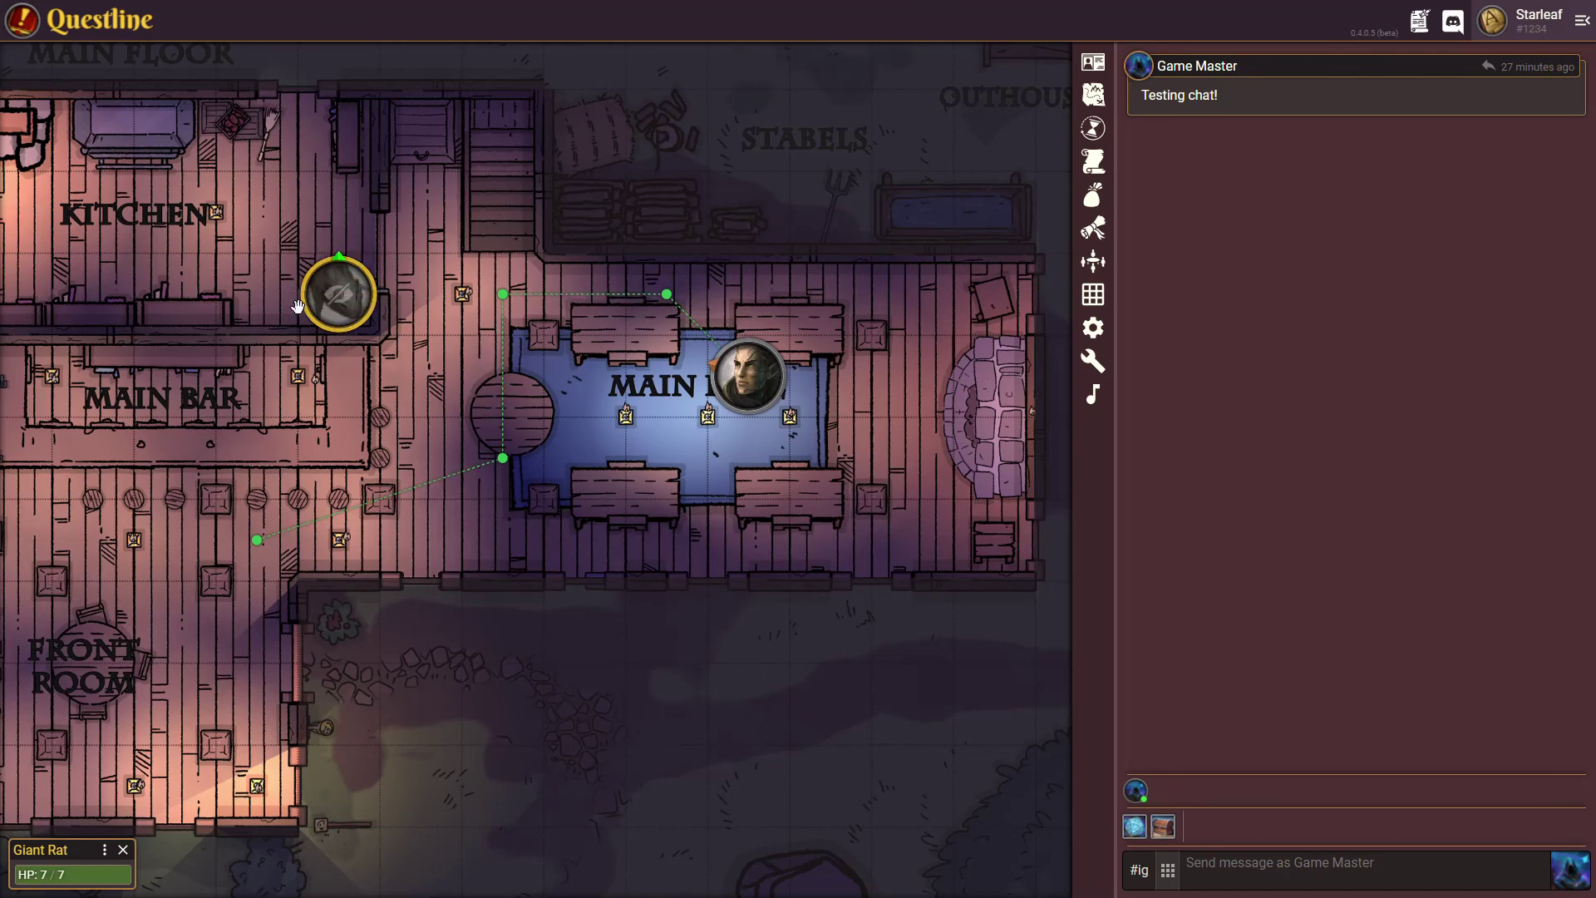
click(1092, 62)
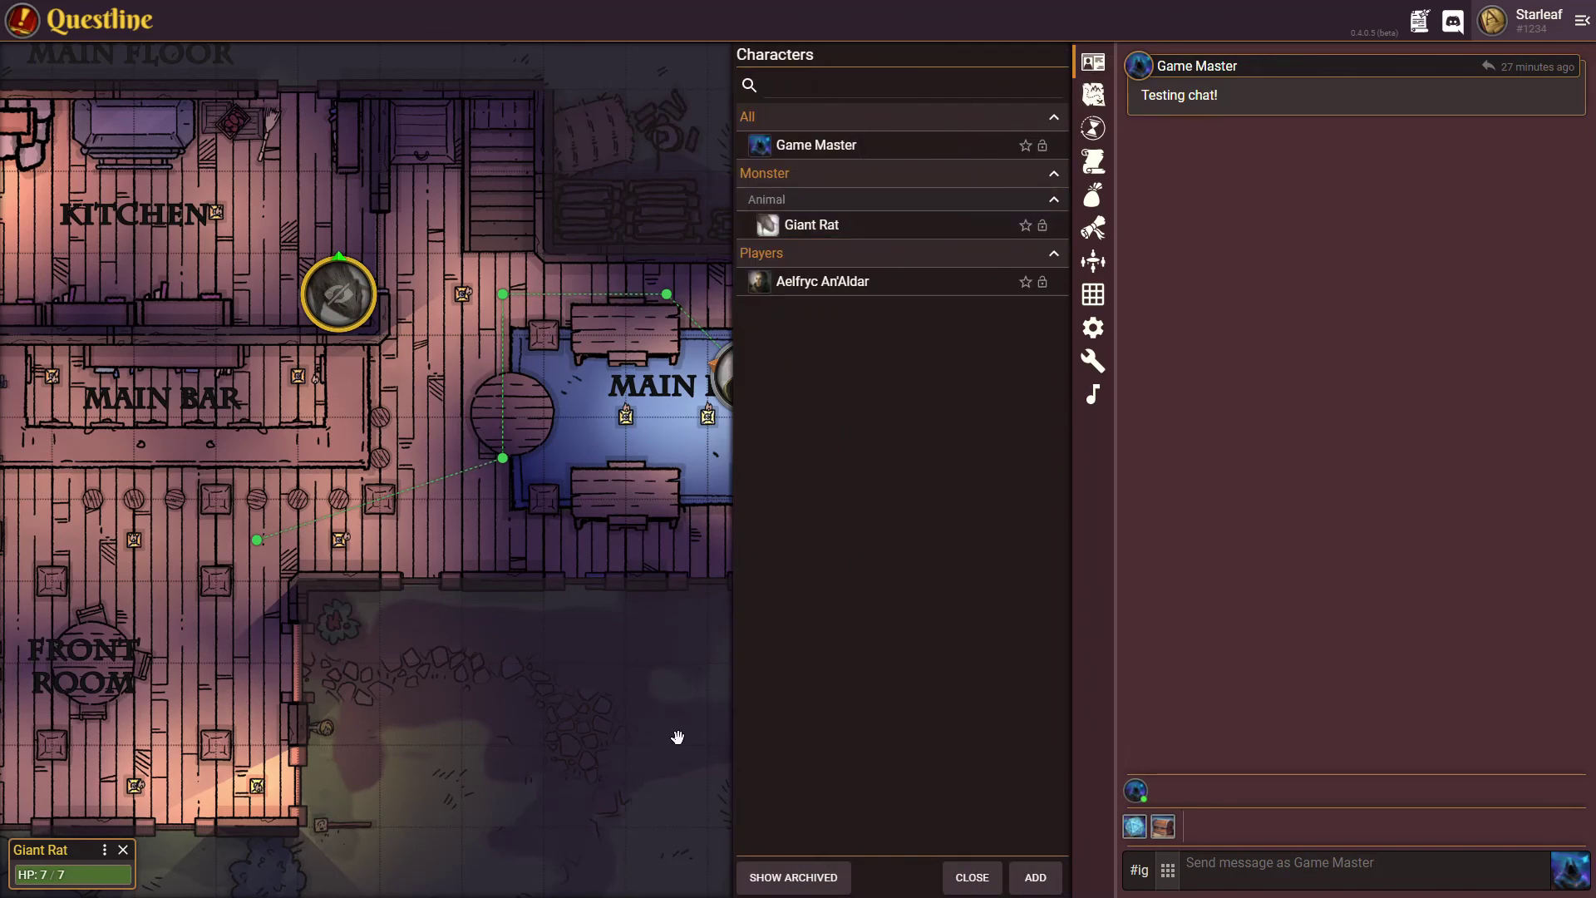